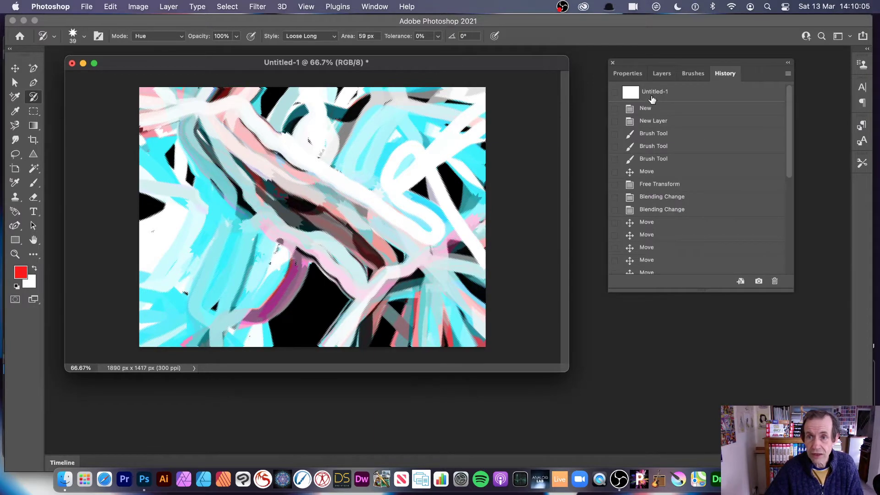
Step: Revert the canvas to the blank Untitled-1 snapshot and select the Brush Tool in Normal mode
{"action": "left_click", "coordinate": [652, 98]}
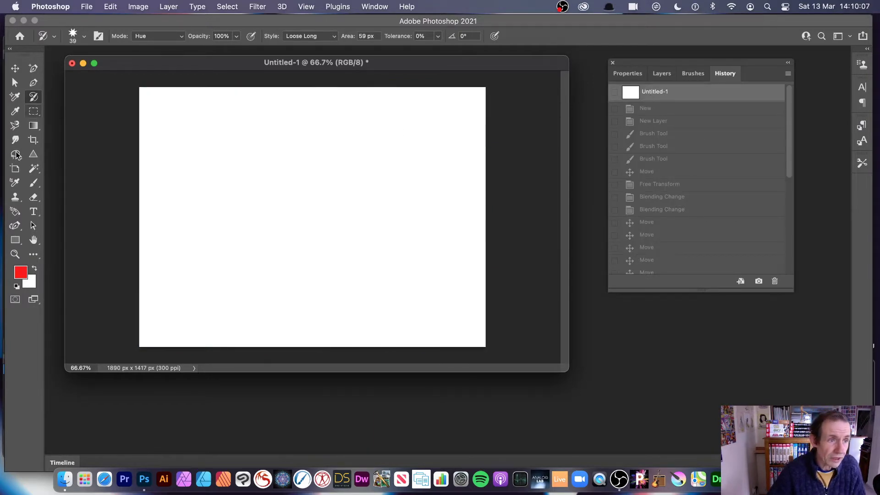
{"action": "left_click", "coordinate": [34, 183]}
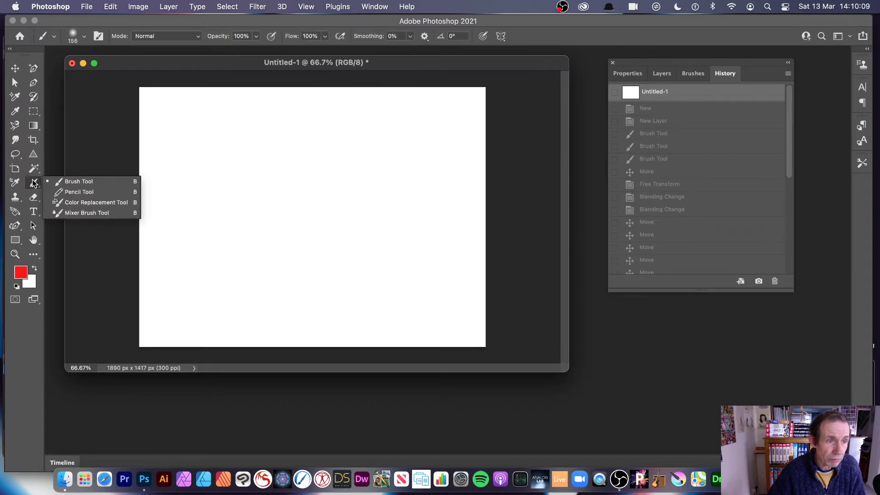
{"action": "left_click", "coordinate": [93, 182]}
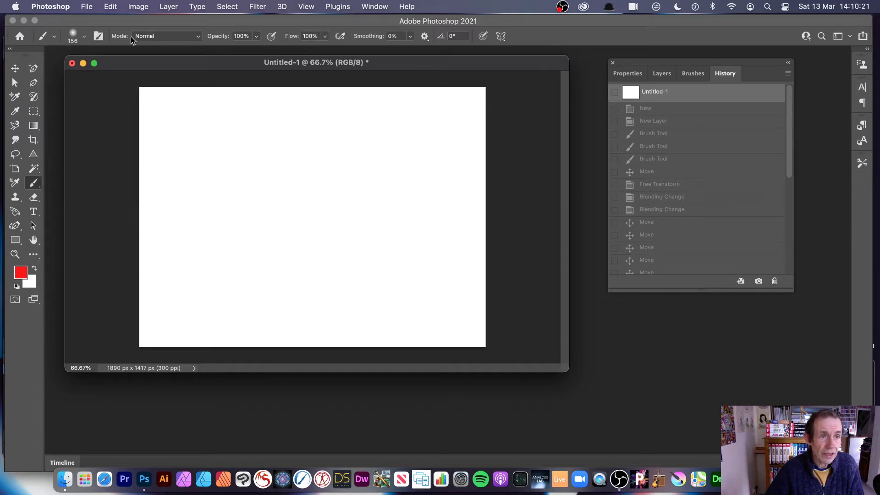
{"action": "left_click", "coordinate": [168, 41]}
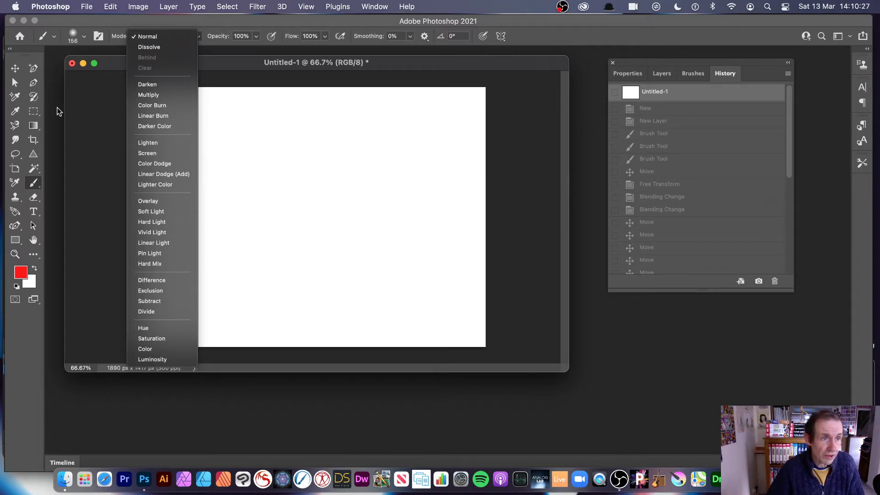
Step: Paint four parallel red diagonal strokes across the canvas in Normal mode
{"action": "left_click", "coordinate": [183, 29]}
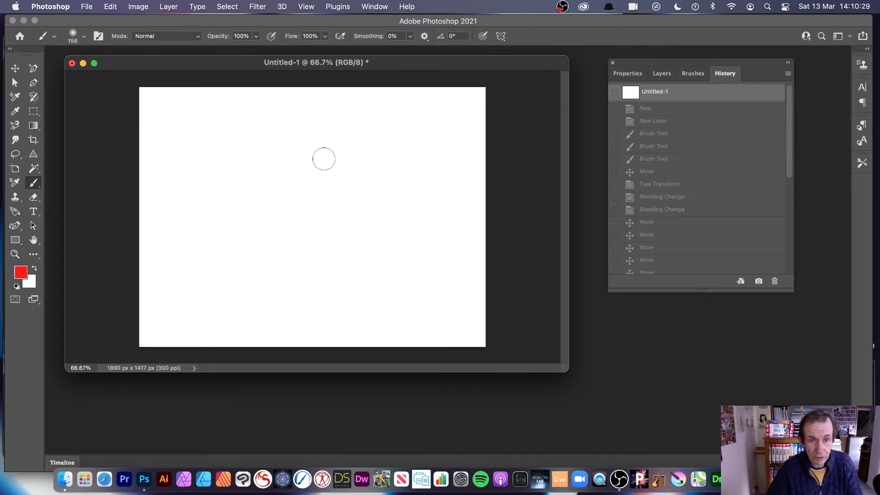
{"action": "left_click_drag", "start_coordinate": [228, 138], "coordinate": [406, 265]}
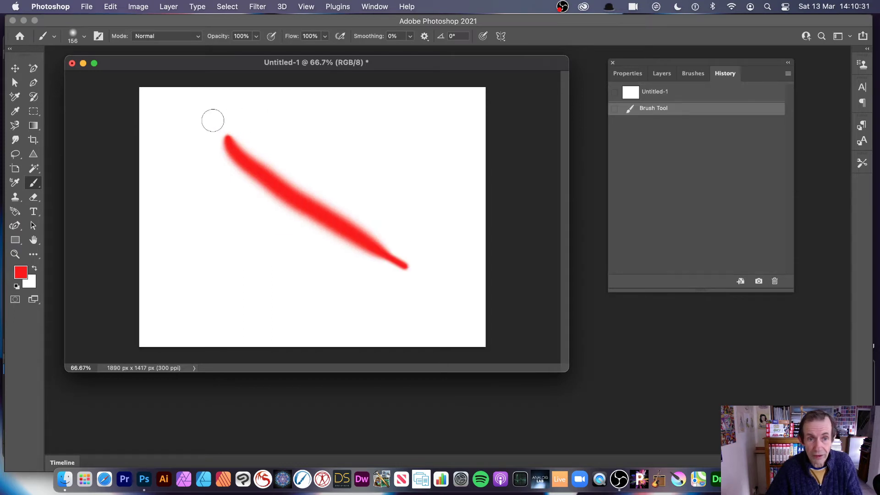
{"action": "left_click_drag", "start_coordinate": [257, 120], "coordinate": [449, 258]}
{"action": "left_click_drag", "start_coordinate": [205, 173], "coordinate": [419, 300]}
{"action": "left_click_drag", "start_coordinate": [195, 203], "coordinate": [346, 306]}
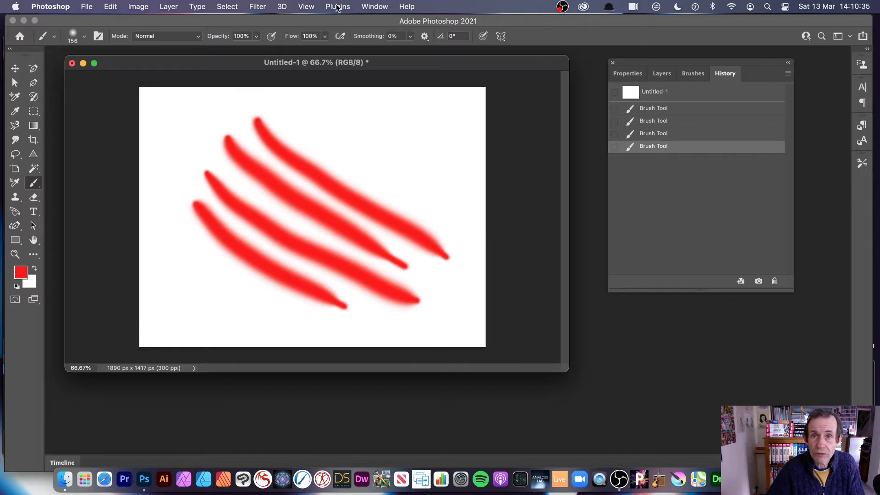
Step: Switch the brush mode to Darken, then undo a crossing test stroke
{"action": "left_click", "coordinate": [160, 36]}
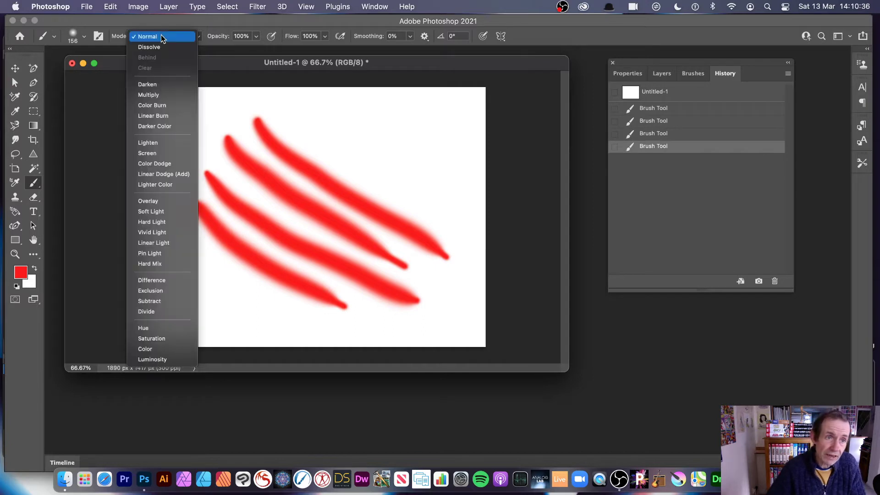
{"action": "left_click", "coordinate": [158, 85]}
{"action": "left_click_drag", "start_coordinate": [356, 142], "coordinate": [254, 311]}
{"action": "key", "text": "super+z"}
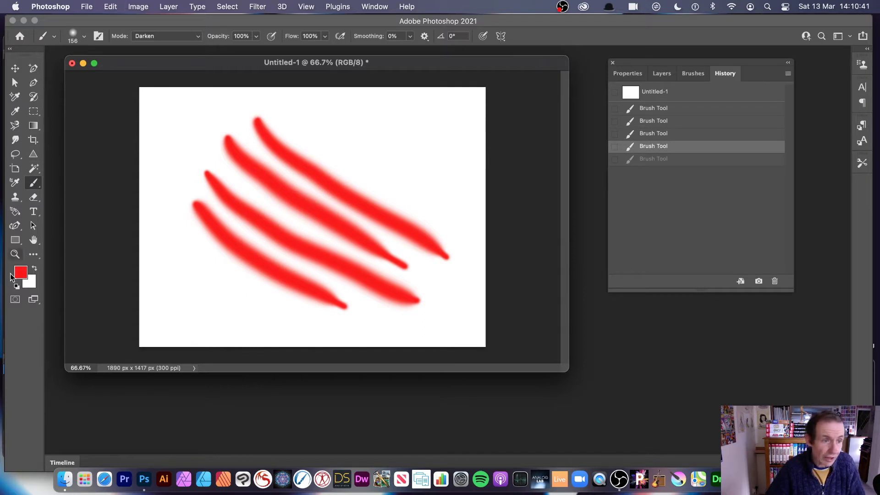
Step: Set the foreground colour to a medium blue
{"action": "left_click", "coordinate": [20, 273]}
{"action": "mouse_move", "coordinate": [357, 188]}
{"action": "left_mouse_down"}
{"action": "mouse_move", "coordinate": [365, 171]}
{"action": "mouse_move", "coordinate": [339, 196]}
{"action": "left_mouse_up"}
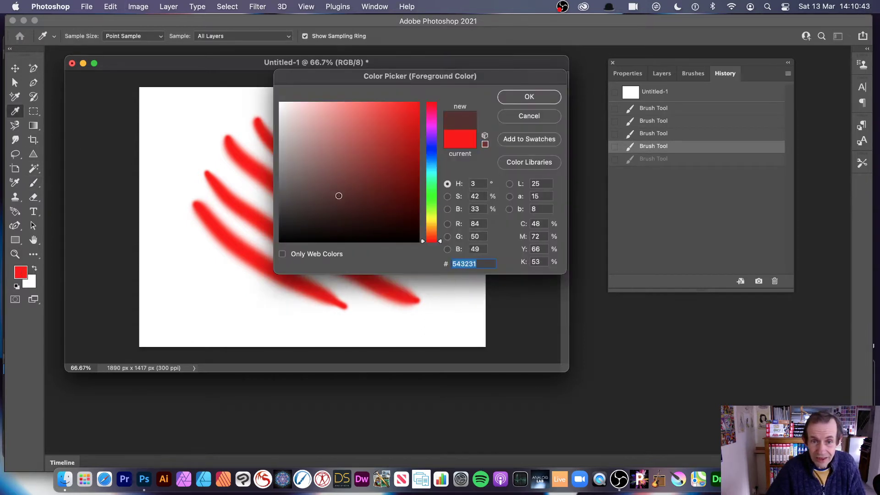
{"action": "left_click", "coordinate": [435, 168]}
{"action": "left_click", "coordinate": [383, 151]}
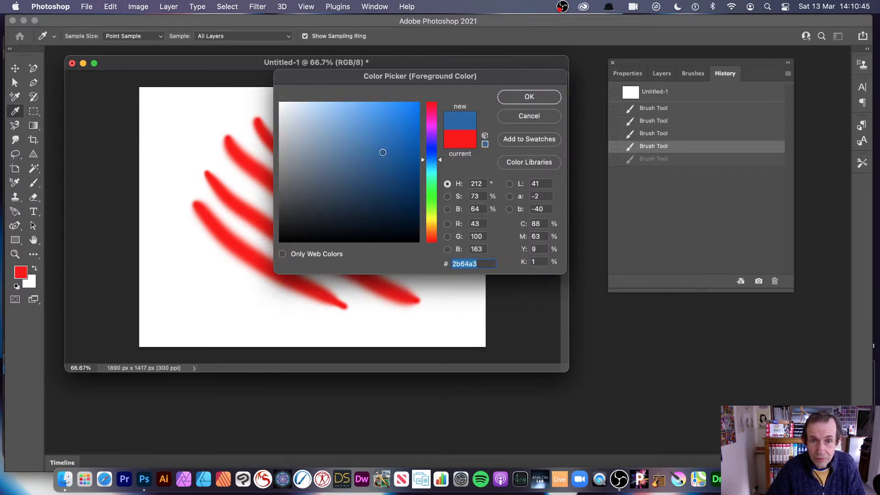
{"action": "left_click", "coordinate": [516, 98]}
Step: Paint two blue strokes across the red ones, then a third in Multiply mode
{"action": "left_click_drag", "start_coordinate": [328, 146], "coordinate": [112, 257]}
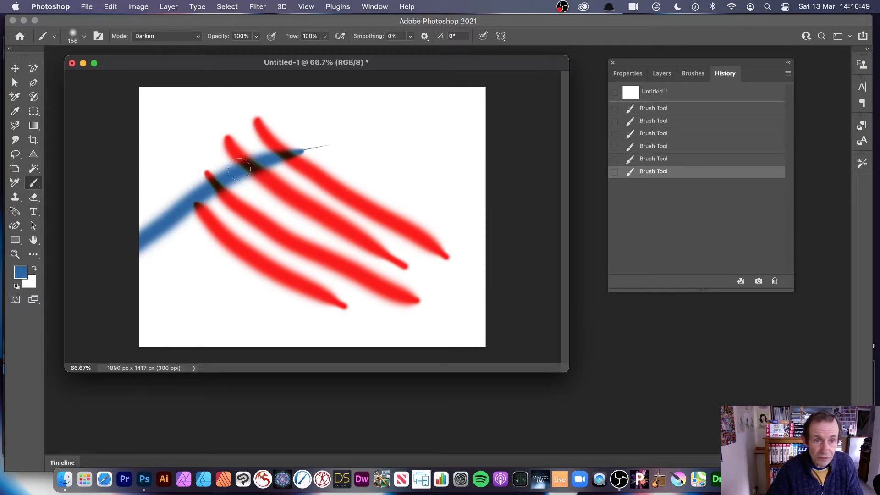
{"action": "mouse_move", "coordinate": [367, 149]}
{"action": "left_mouse_down"}
{"action": "mouse_move", "coordinate": [321, 164]}
{"action": "mouse_move", "coordinate": [171, 286]}
{"action": "left_mouse_up"}
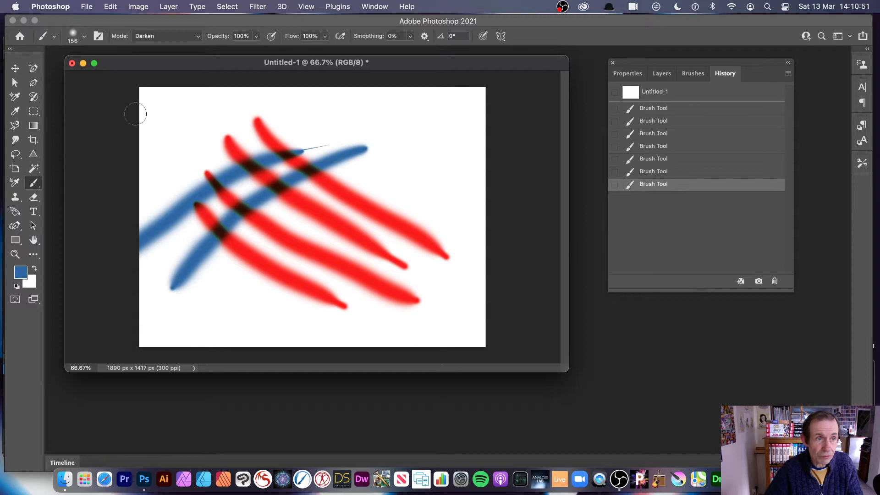
{"action": "left_click", "coordinate": [151, 41]}
{"action": "left_click", "coordinate": [153, 45]}
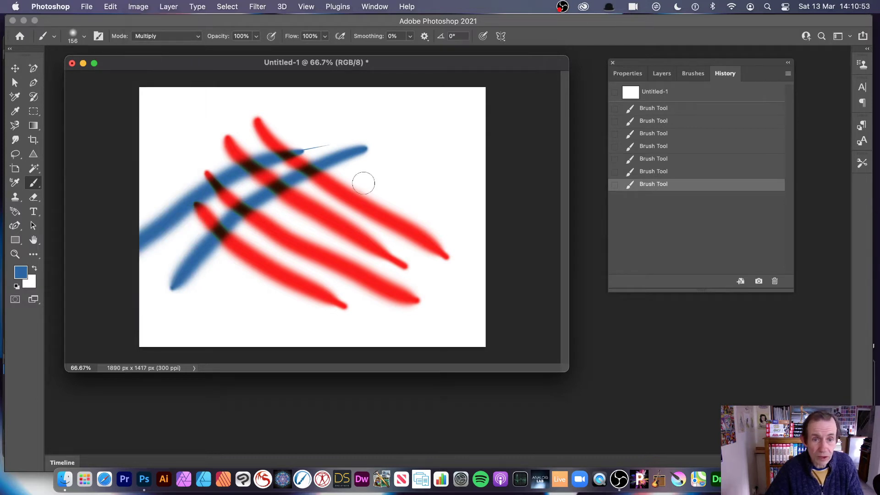
{"action": "left_click_drag", "start_coordinate": [375, 176], "coordinate": [191, 265]}
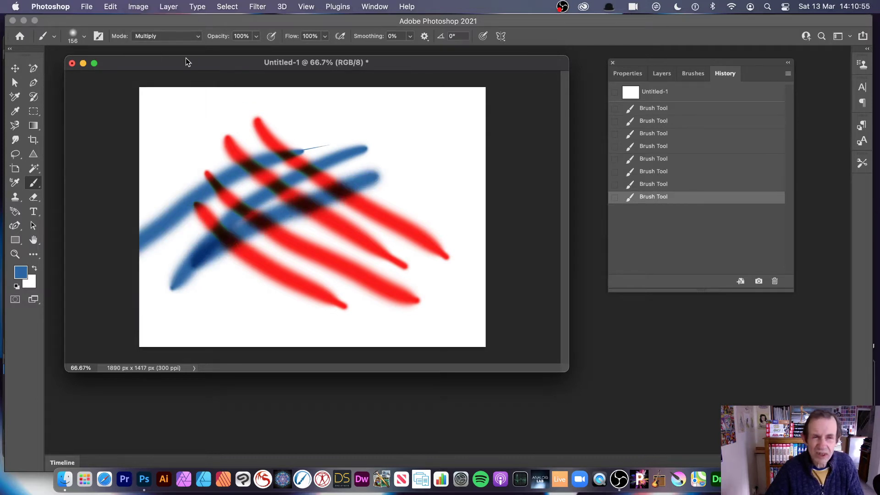
Step: Switch to Color Burn and repaint the lower and upper blue bands to darken them
{"action": "left_click", "coordinate": [158, 39]}
{"action": "left_click", "coordinate": [160, 48]}
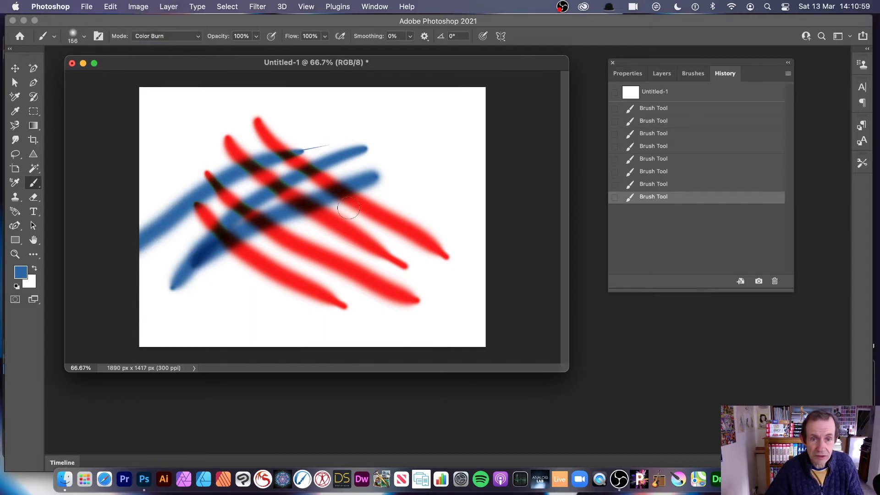
{"action": "left_click_drag", "start_coordinate": [386, 190], "coordinate": [176, 285]}
{"action": "mouse_move", "coordinate": [385, 190]}
{"action": "left_mouse_down"}
{"action": "mouse_move", "coordinate": [359, 190]}
{"action": "mouse_move", "coordinate": [180, 278]}
{"action": "left_mouse_up"}
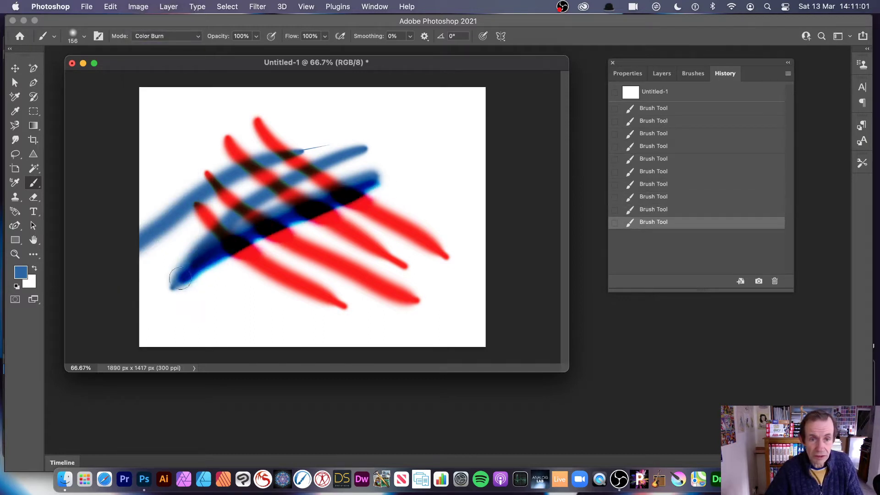
{"action": "mouse_move", "coordinate": [369, 198]}
{"action": "left_mouse_down"}
{"action": "mouse_move", "coordinate": [183, 254]}
{"action": "mouse_move", "coordinate": [177, 275]}
{"action": "left_mouse_up"}
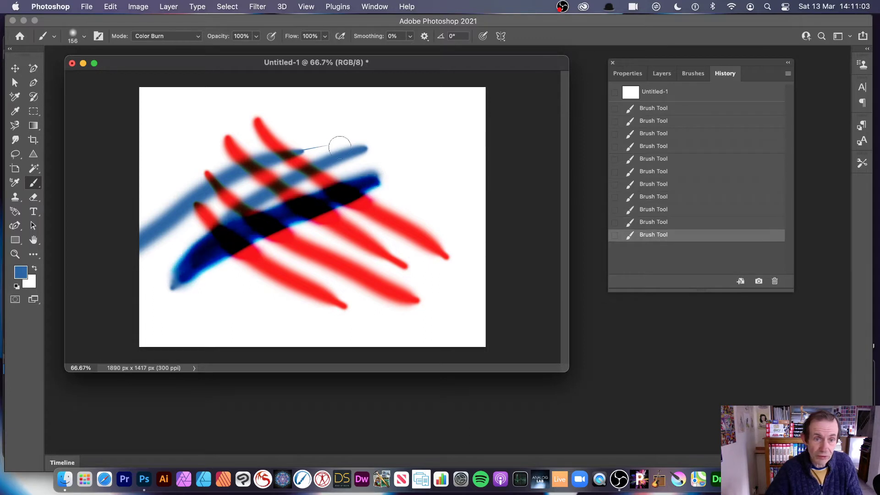
{"action": "left_click_drag", "start_coordinate": [340, 147], "coordinate": [208, 200]}
{"action": "left_click_drag", "start_coordinate": [293, 154], "coordinate": [191, 211]}
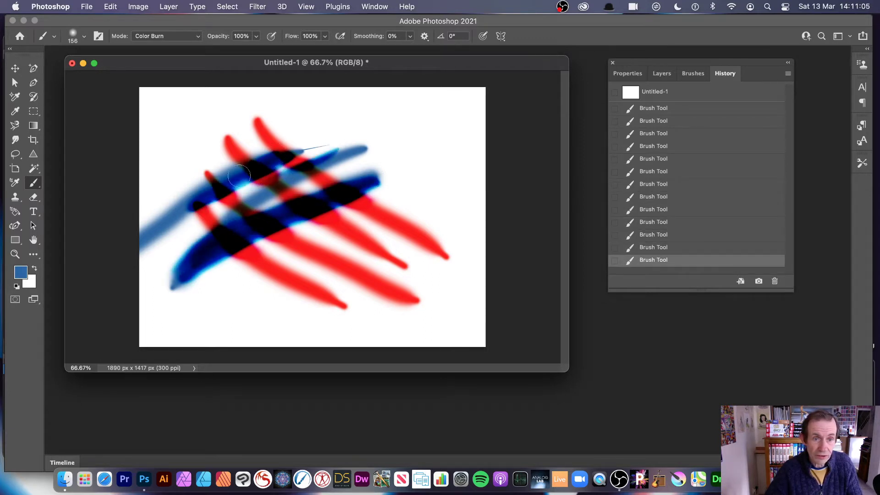
{"action": "left_click_drag", "start_coordinate": [238, 176], "coordinate": [195, 209]}
Step: Paint light-blue strokes in Lighter Color mode, including along the red strokes
{"action": "left_click", "coordinate": [155, 36]}
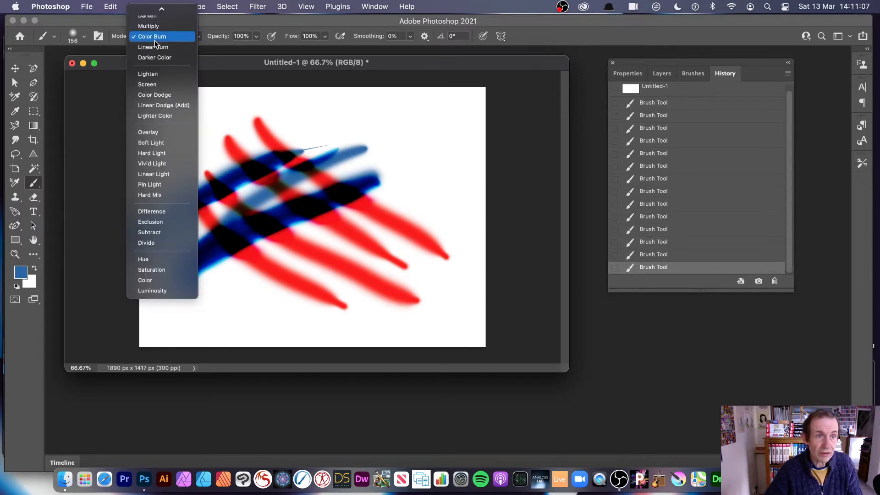
{"action": "left_click", "coordinate": [164, 119]}
{"action": "left_click_drag", "start_coordinate": [294, 156], "coordinate": [151, 238]}
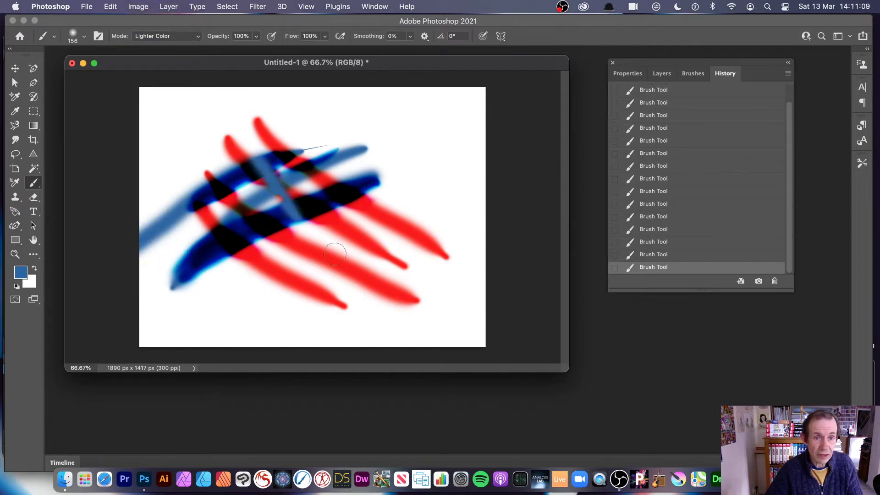
{"action": "mouse_move", "coordinate": [316, 216]}
{"action": "left_mouse_down"}
{"action": "mouse_move", "coordinate": [261, 132]}
{"action": "mouse_move", "coordinate": [316, 204]}
{"action": "mouse_move", "coordinate": [385, 236]}
{"action": "mouse_move", "coordinate": [315, 147]}
{"action": "mouse_move", "coordinate": [438, 260]}
{"action": "left_mouse_up"}
{"action": "mouse_move", "coordinate": [379, 240]}
{"action": "left_mouse_down"}
{"action": "mouse_move", "coordinate": [352, 165]}
{"action": "mouse_move", "coordinate": [385, 200]}
{"action": "mouse_move", "coordinate": [390, 190]}
{"action": "mouse_move", "coordinate": [411, 191]}
{"action": "mouse_move", "coordinate": [429, 285]}
{"action": "left_mouse_up"}
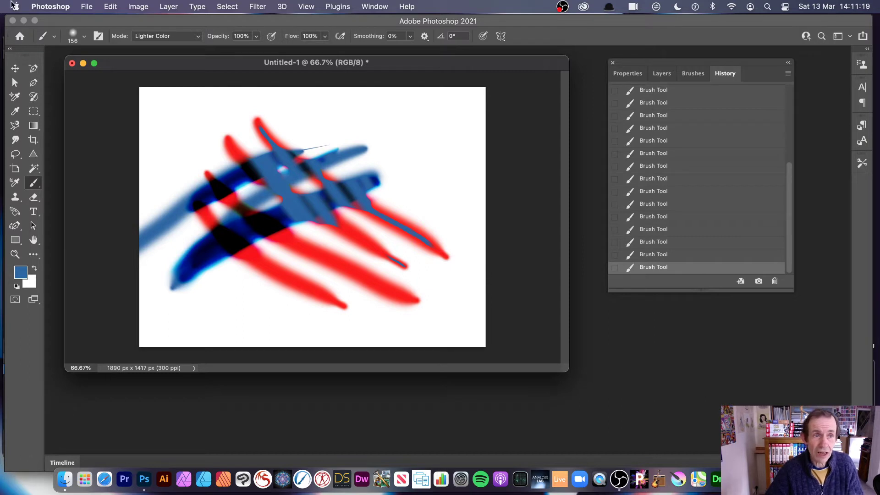
Step: Switch to Difference mode and paint three vertical tan strokes down the artwork
{"action": "left_click", "coordinate": [159, 40]}
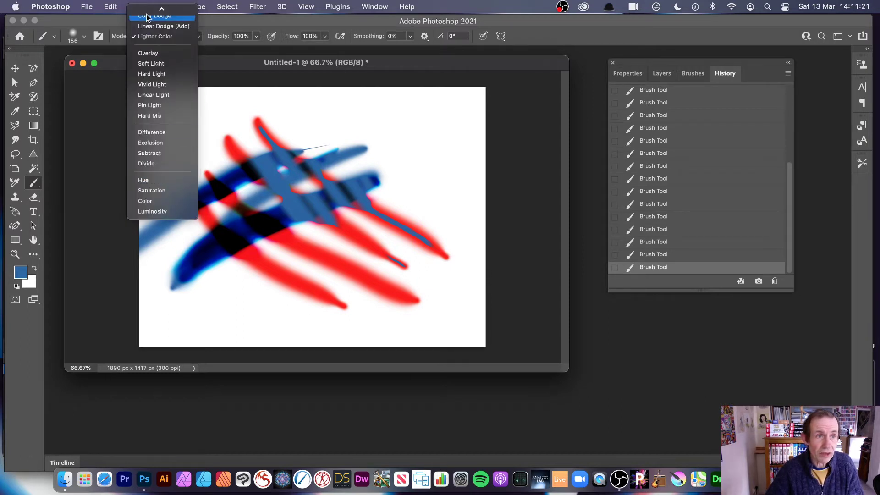
{"action": "mouse_move", "coordinate": [154, 4]}
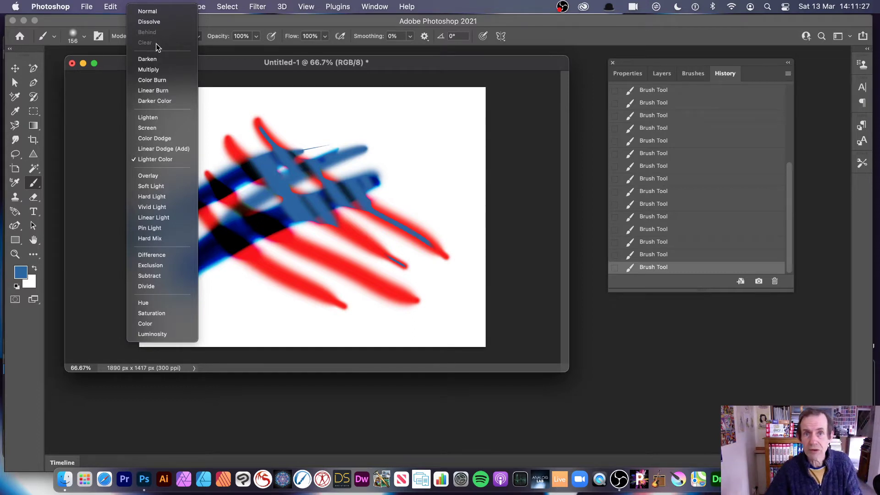
{"action": "left_click", "coordinate": [152, 255]}
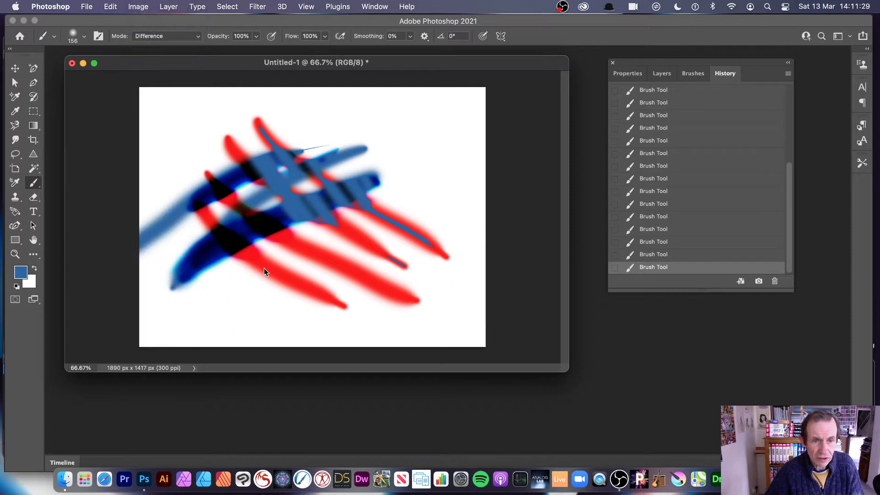
{"action": "mouse_move", "coordinate": [274, 131]}
{"action": "left_mouse_down"}
{"action": "mouse_move", "coordinate": [289, 252]}
{"action": "mouse_move", "coordinate": [300, 166]}
{"action": "mouse_move", "coordinate": [310, 295]}
{"action": "left_mouse_up"}
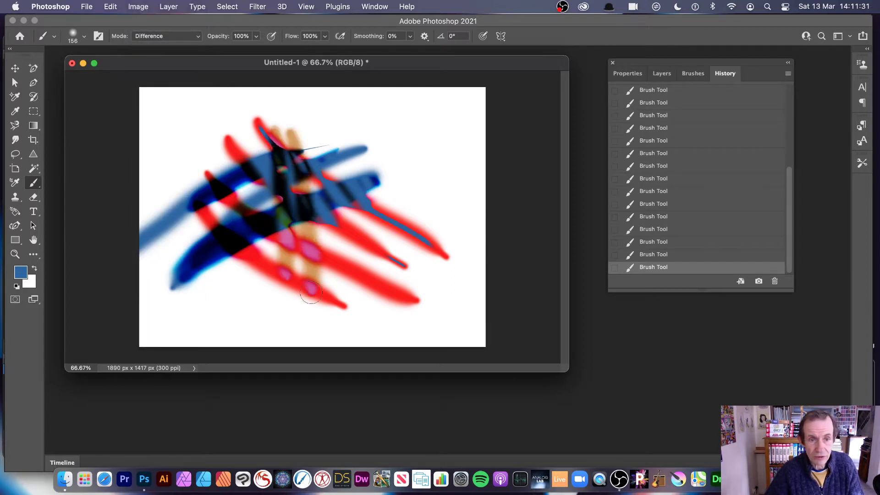
{"action": "left_click_drag", "start_coordinate": [315, 120], "coordinate": [339, 317]}
{"action": "left_click_drag", "start_coordinate": [336, 134], "coordinate": [373, 322]}
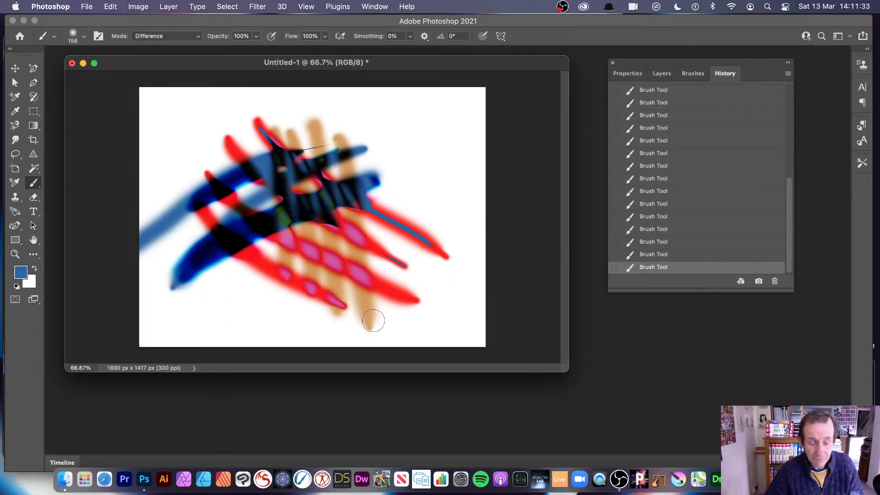
Step: Undo the tan, blue and black strokes back to a single red stroke
{"action": "key", "text": "super+z"}
{"action": "key", "text": "super+z"}
{"action": "key", "text": "super+z"}
{"action": "key", "text": "super+z"}
{"action": "key", "text": "super+z"}
{"action": "key", "text": "super+z"}
{"action": "key", "text": "super+z"}
{"action": "key", "text": "super+z"}
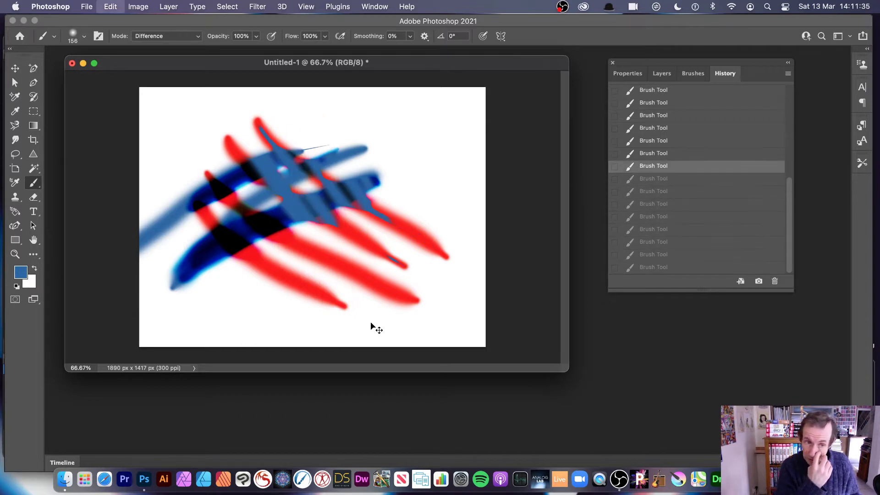
{"action": "key", "text": "super+z"}
{"action": "key", "text": "super+z"}
{"action": "key", "text": "super+z"}
{"action": "key", "text": "super+z"}
{"action": "key", "text": "super+z"}
{"action": "key", "text": "super+z"}
{"action": "key", "text": "super+z"}
{"action": "key", "text": "super+z"}
{"action": "key", "text": "super+z"}
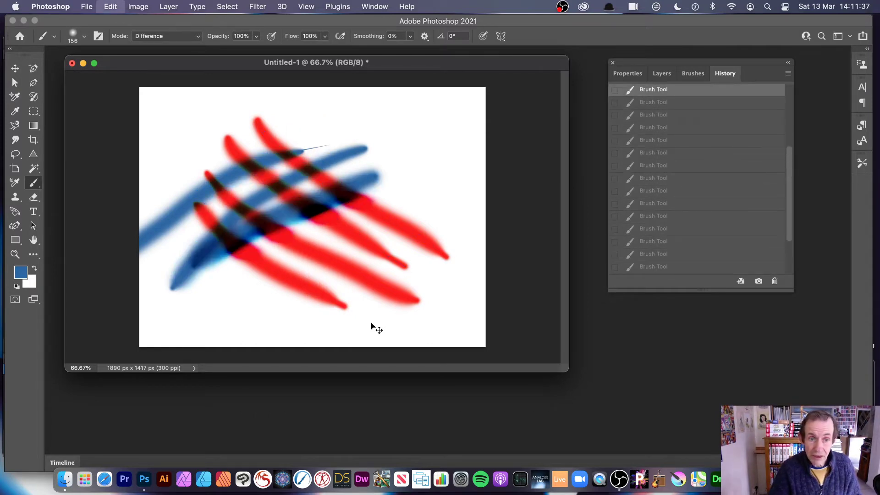
{"action": "key", "text": "super+z"}
{"action": "key", "text": "super+z"}
{"action": "key", "text": "super+z"}
{"action": "key", "text": "super+z"}
{"action": "key", "text": "super+z"}
{"action": "key", "text": "super+z"}
{"action": "key", "text": "super+z"}
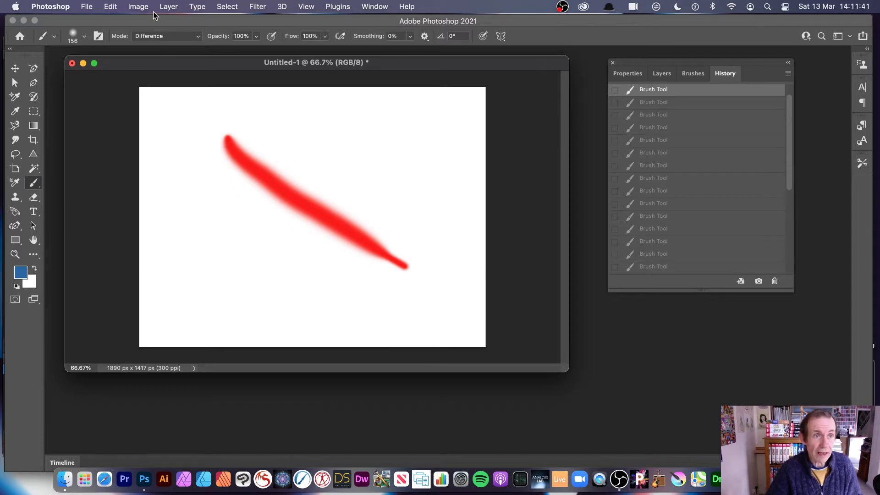
Step: In Normal mode, paint a straight blue stroke below the red one and a wavy one over it
{"action": "left_click", "coordinate": [156, 39]}
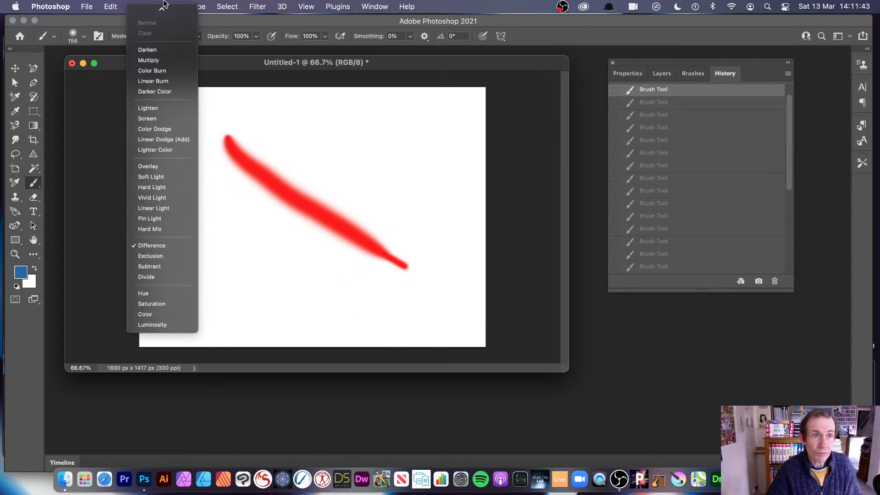
{"action": "left_click", "coordinate": [162, 15]}
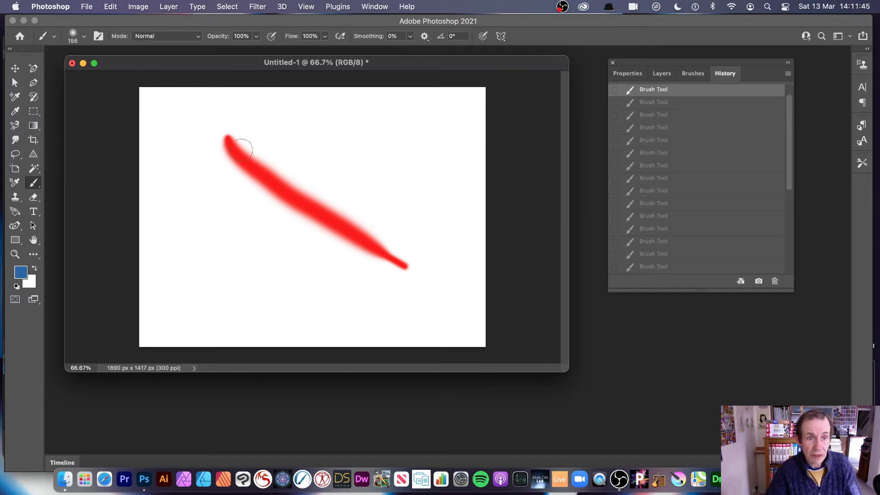
{"action": "mouse_move", "coordinate": [196, 155]}
{"action": "left_mouse_down"}
{"action": "mouse_move", "coordinate": [229, 195]}
{"action": "mouse_move", "coordinate": [365, 296]}
{"action": "left_mouse_up"}
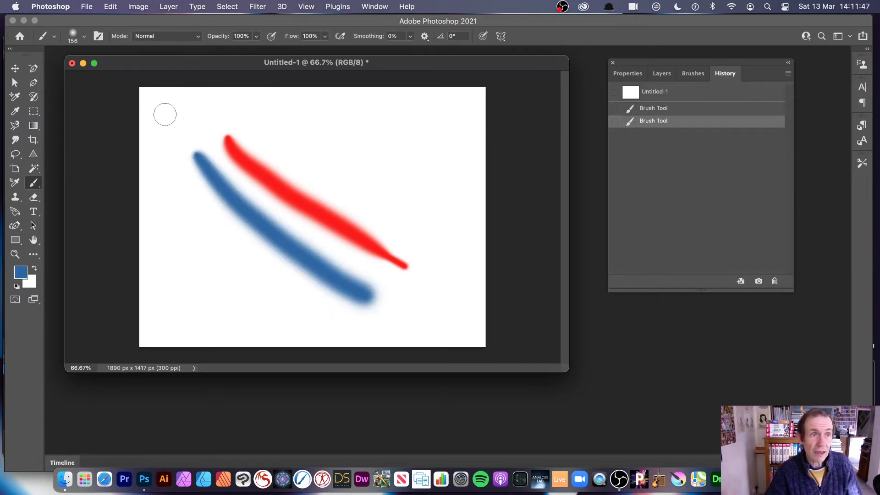
{"action": "mouse_move", "coordinate": [224, 137]}
{"action": "left_mouse_down"}
{"action": "mouse_move", "coordinate": [287, 180]}
{"action": "mouse_move", "coordinate": [288, 210]}
{"action": "mouse_move", "coordinate": [328, 208]}
{"action": "mouse_move", "coordinate": [337, 239]}
{"action": "mouse_move", "coordinate": [363, 223]}
{"action": "mouse_move", "coordinate": [365, 256]}
{"action": "mouse_move", "coordinate": [397, 248]}
{"action": "mouse_move", "coordinate": [430, 295]}
{"action": "left_mouse_up"}
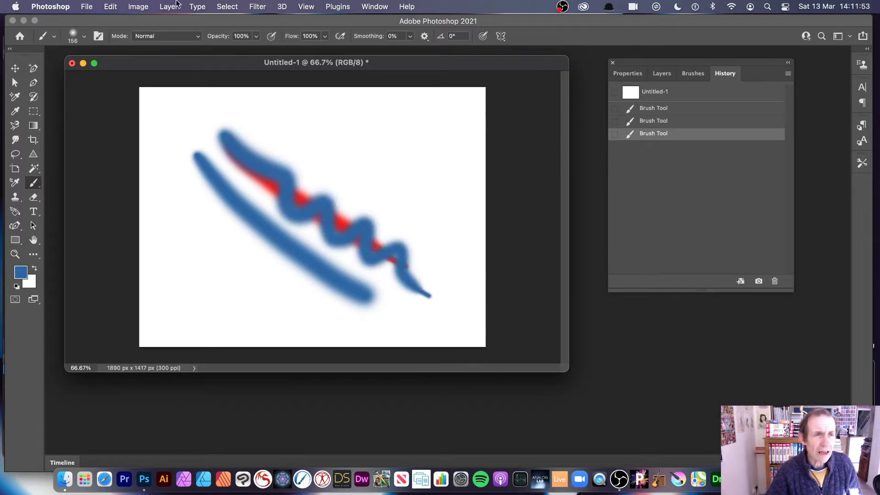
Step: Fade the brush stroke, previewing Darken, Multiply and Linear Burn modes
{"action": "left_click", "coordinate": [110, 7]}
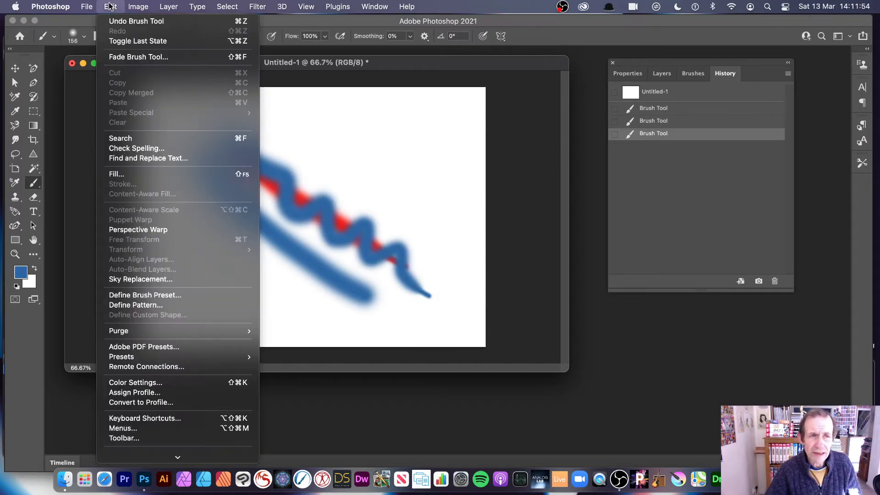
{"action": "left_click", "coordinate": [144, 57]}
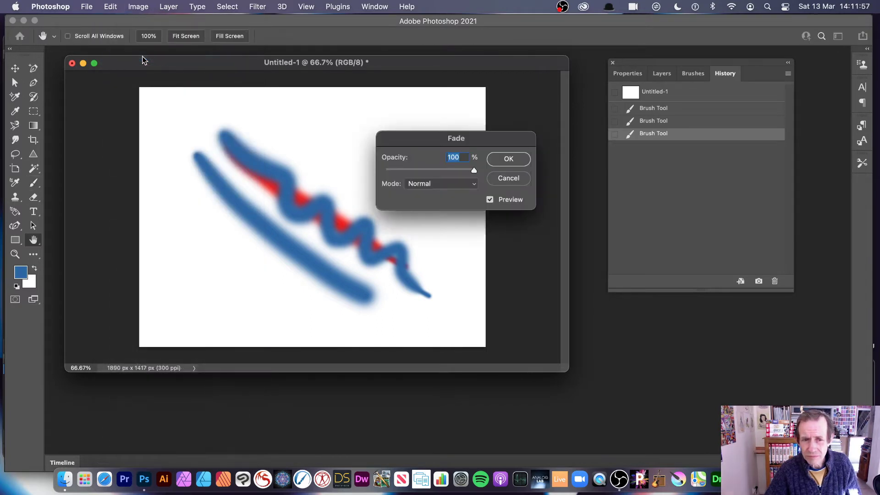
{"action": "left_click", "coordinate": [441, 183]}
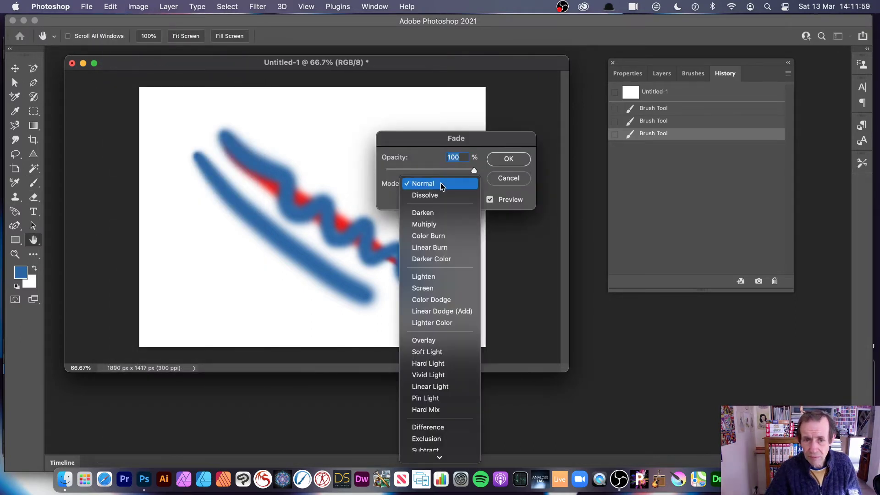
{"action": "left_click", "coordinate": [442, 211]}
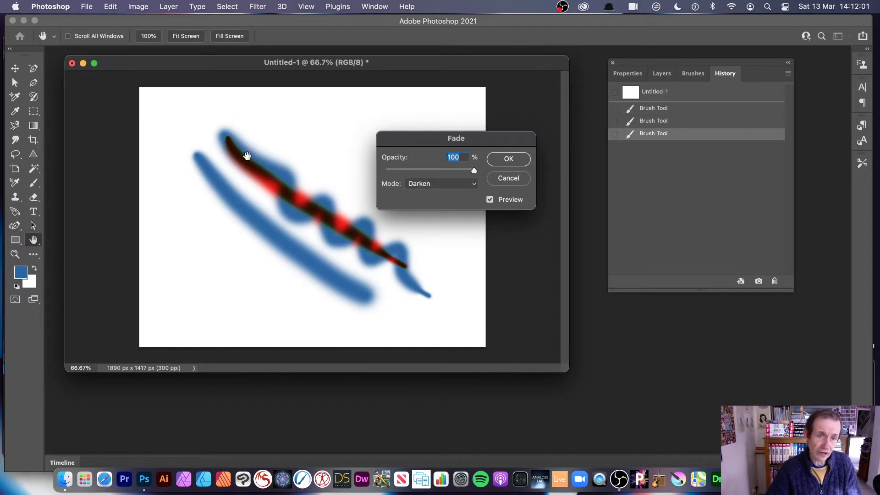
{"action": "left_click", "coordinate": [432, 185]}
{"action": "left_click", "coordinate": [431, 195]}
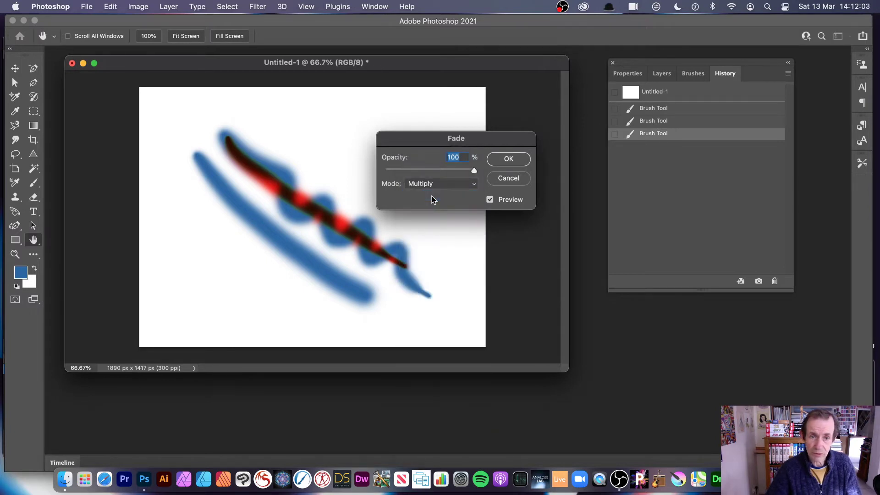
{"action": "left_click", "coordinate": [422, 186]}
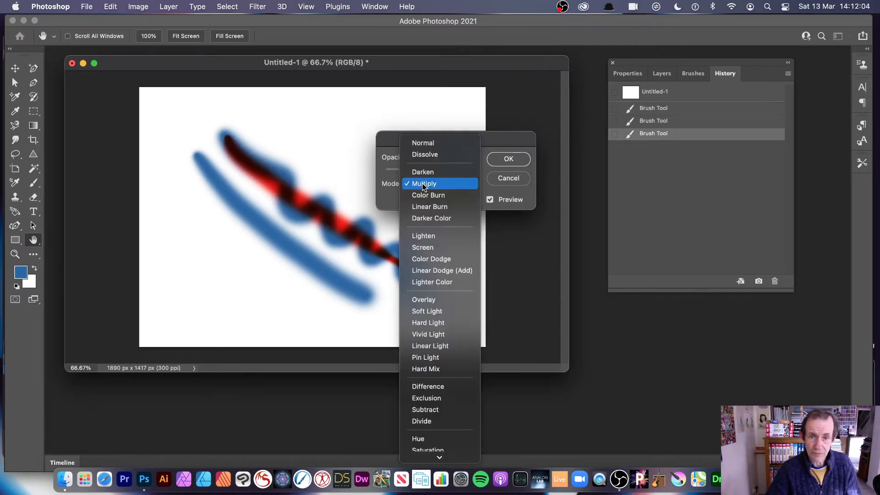
{"action": "left_click", "coordinate": [429, 208]}
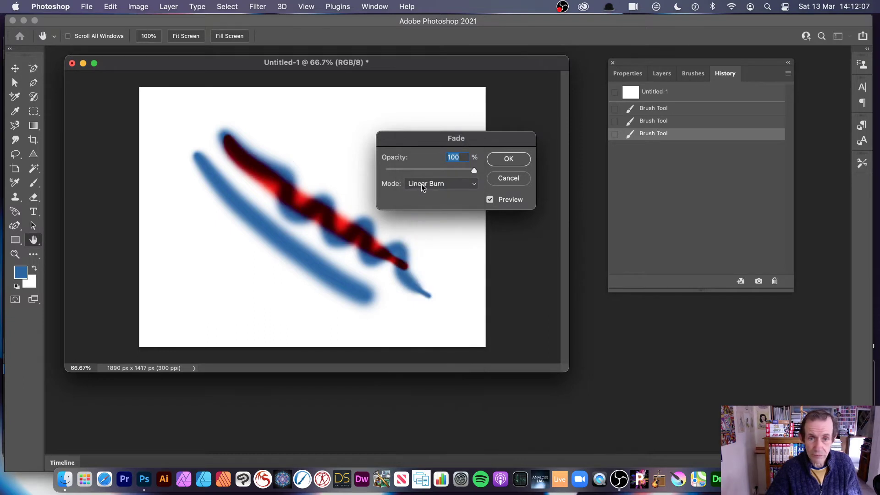
Step: Preview Lighter Color and Linear Dodge (Add), then apply the fade in Difference mode
{"action": "left_click", "coordinate": [423, 186]}
{"action": "left_click", "coordinate": [436, 258]}
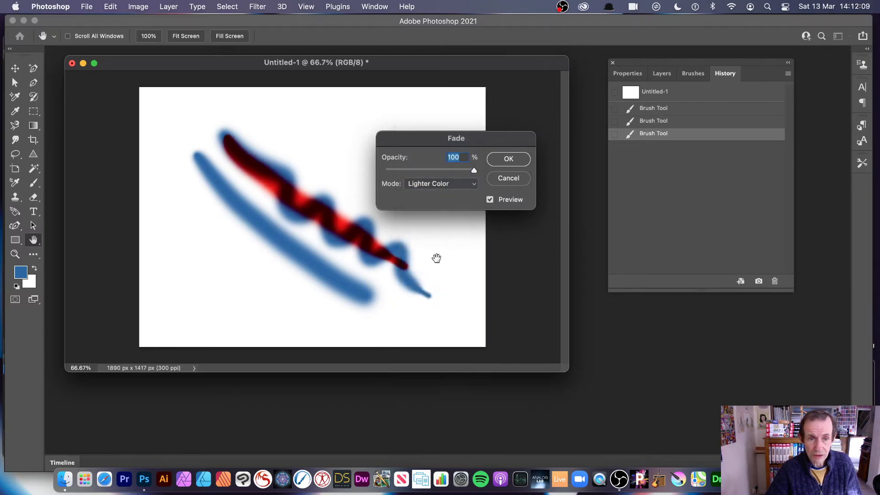
{"action": "left_click", "coordinate": [438, 184]}
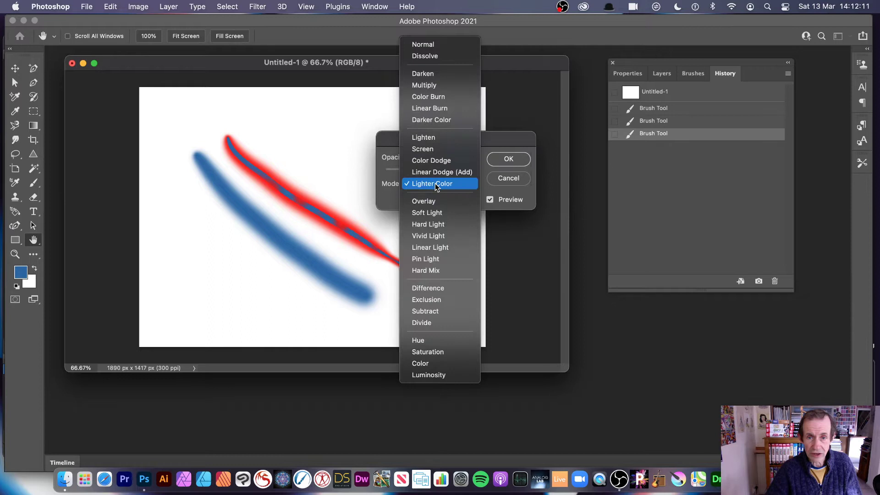
{"action": "left_click", "coordinate": [435, 172]}
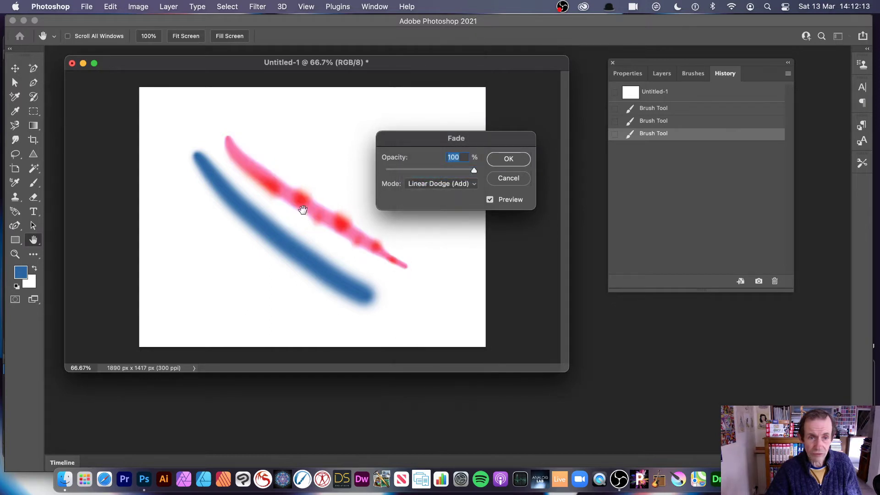
{"action": "left_click", "coordinate": [446, 187]}
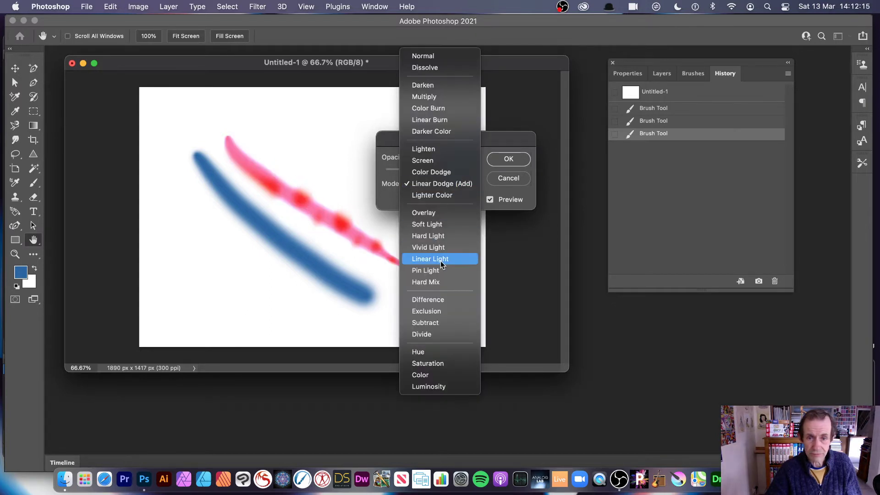
{"action": "left_click", "coordinate": [442, 300]}
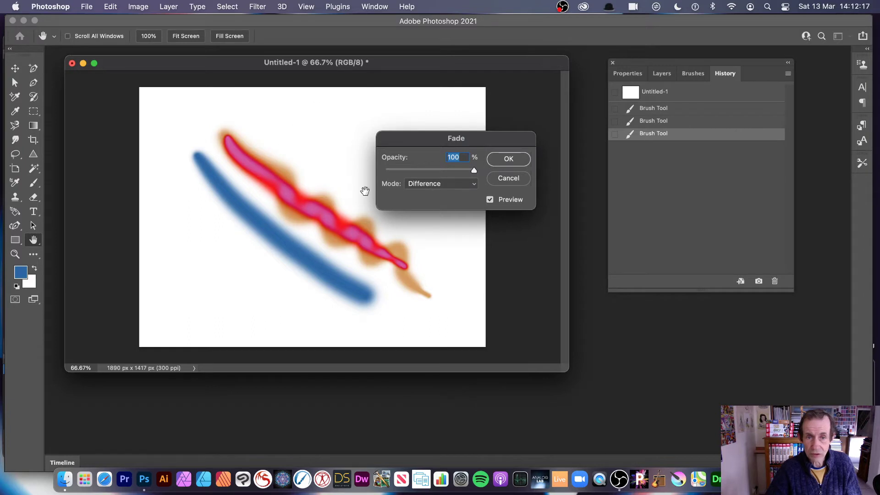
{"action": "left_click", "coordinate": [507, 159]}
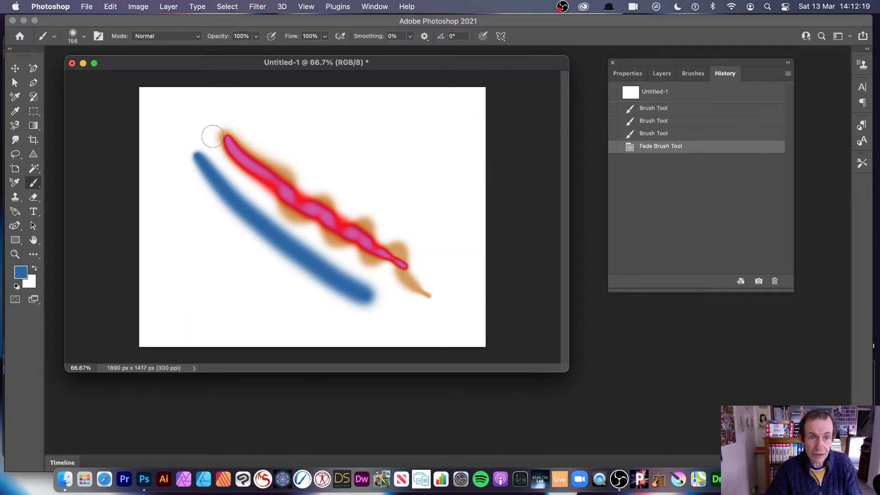
Step: Paint a new wavy blue stroke over the pink one and preview a Difference fade
{"action": "mouse_move", "coordinate": [219, 133]}
{"action": "left_mouse_down"}
{"action": "mouse_move", "coordinate": [233, 156]}
{"action": "mouse_move", "coordinate": [275, 172]}
{"action": "mouse_move", "coordinate": [380, 247]}
{"action": "mouse_move", "coordinate": [405, 278]}
{"action": "left_mouse_up"}
{"action": "left_click", "coordinate": [109, 6]}
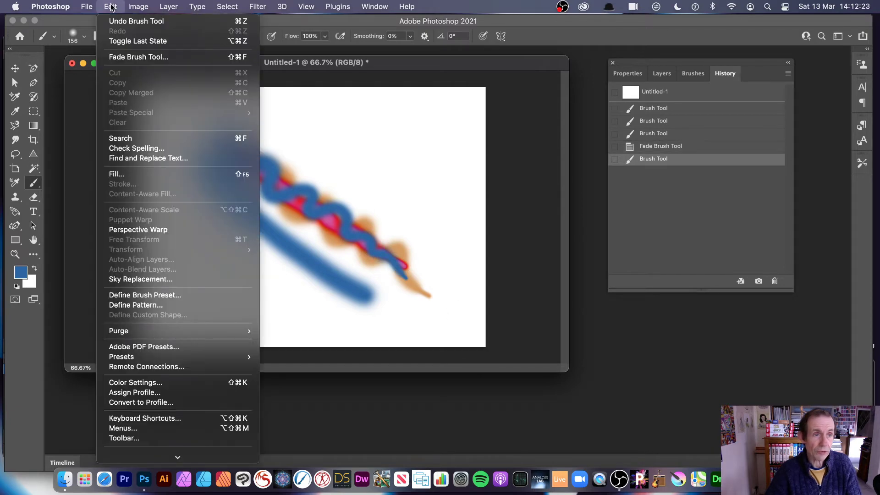
{"action": "left_click", "coordinate": [139, 56]}
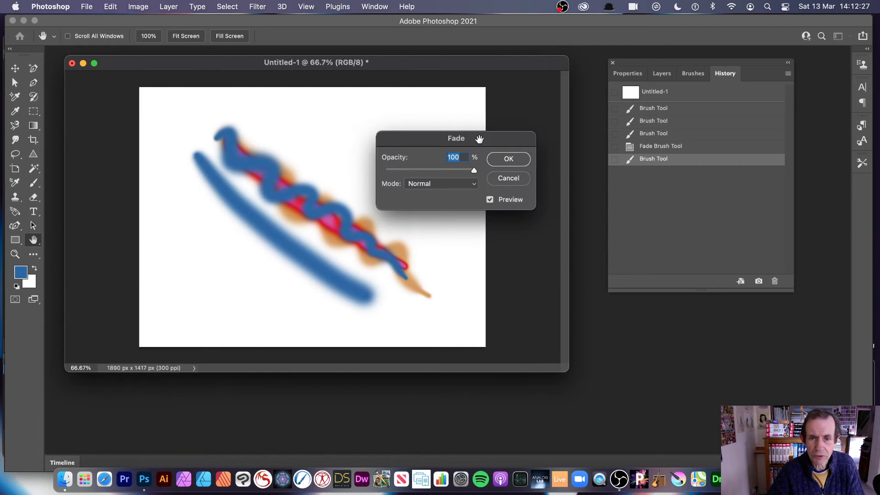
{"action": "left_click_drag", "start_coordinate": [477, 137], "coordinate": [414, 125]}
{"action": "left_click", "coordinate": [412, 172]}
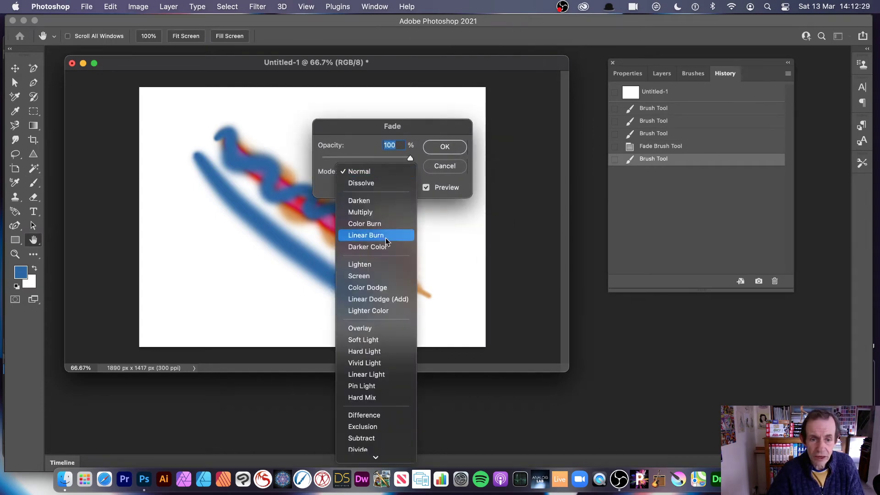
{"action": "left_click", "coordinate": [363, 415]}
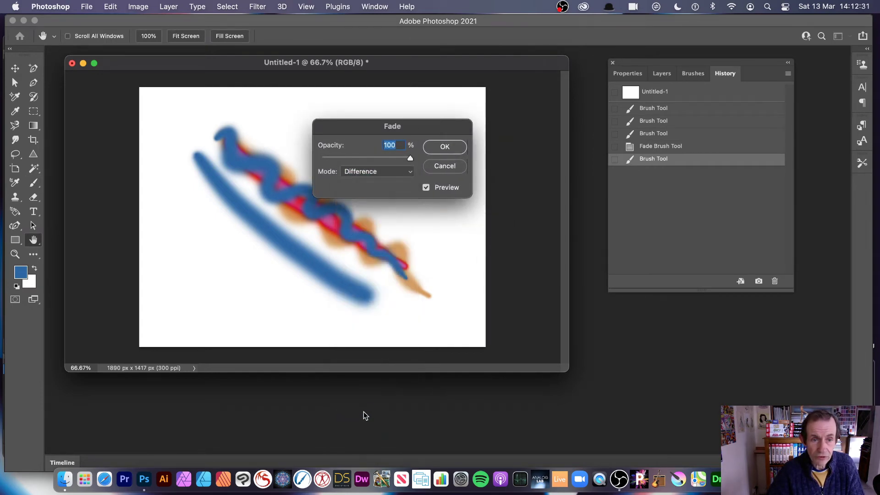
Step: Settle the fade on Darken blending at 67% opacity
{"action": "left_click", "coordinate": [382, 173]}
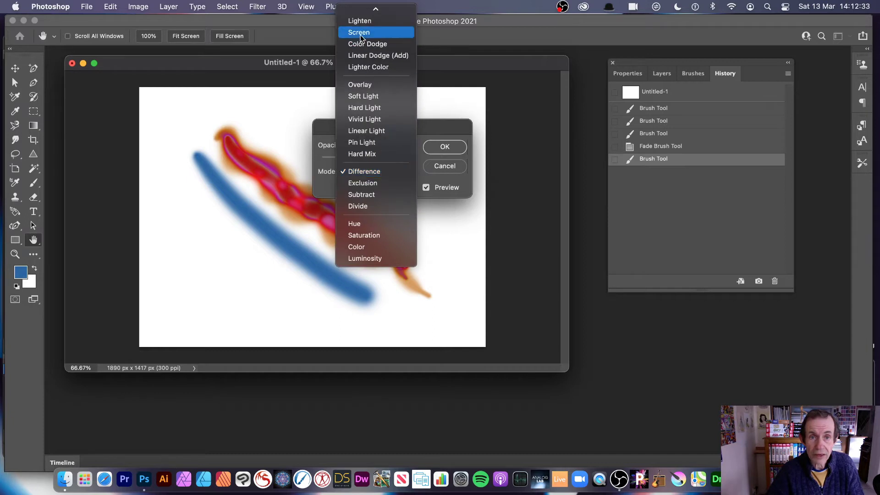
{"action": "left_click", "coordinate": [362, 20]}
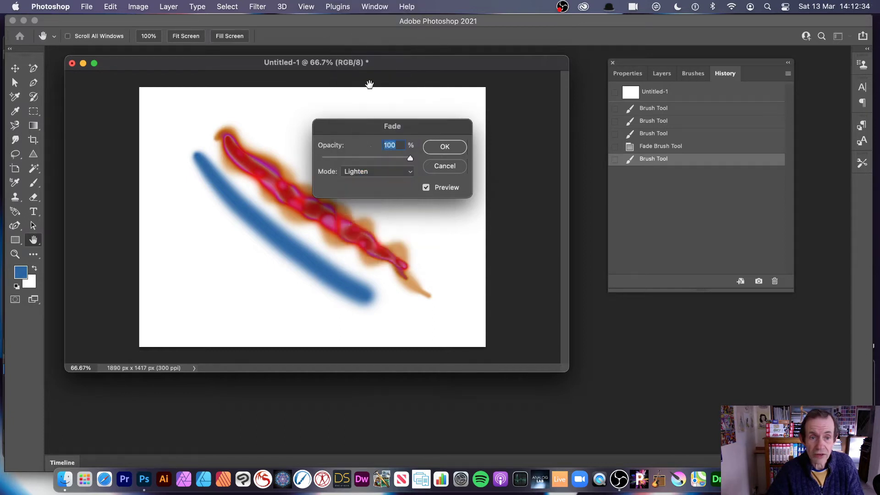
{"action": "left_click", "coordinate": [365, 177]}
{"action": "left_click", "coordinate": [362, 109]}
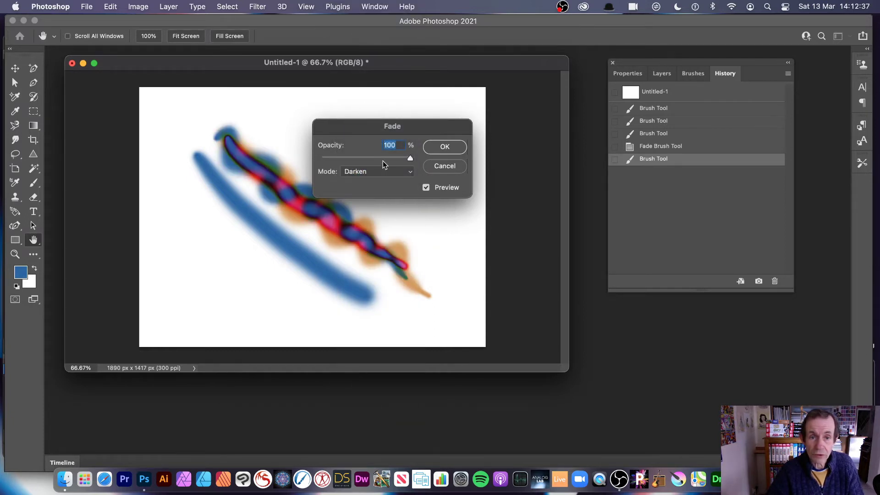
{"action": "mouse_move", "coordinate": [383, 159]}
{"action": "left_mouse_down"}
{"action": "mouse_move", "coordinate": [371, 158]}
{"action": "mouse_move", "coordinate": [379, 159]}
{"action": "left_mouse_up"}
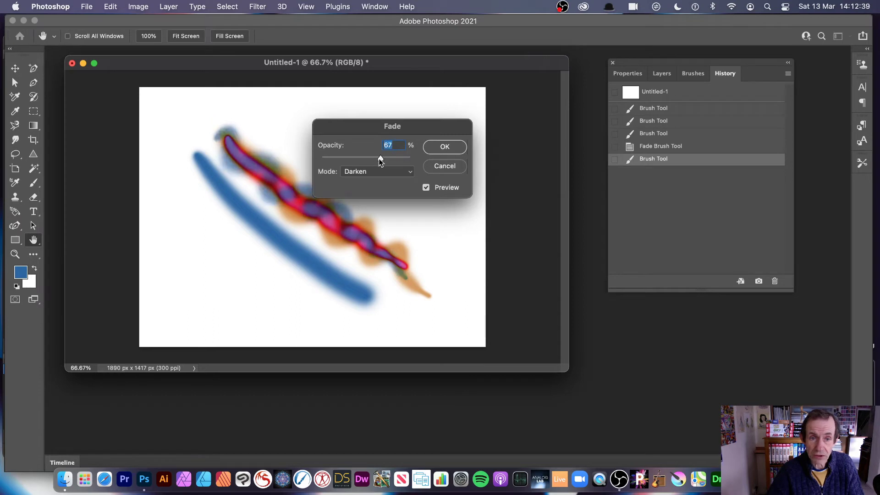
{"action": "left_click", "coordinate": [454, 149]}
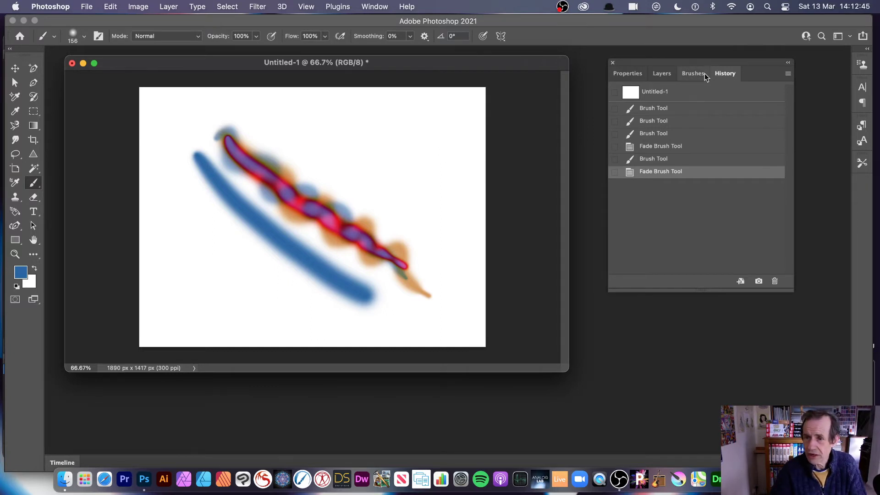
Step: Switch the side panel to Brushes and undo the last faded stroke
{"action": "left_click", "coordinate": [692, 74]}
{"action": "left_click", "coordinate": [374, 6]}
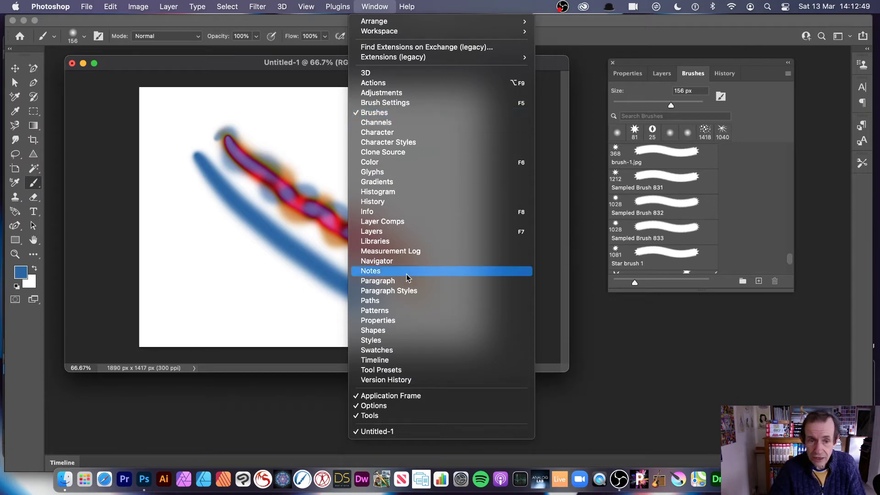
{"action": "left_click", "coordinate": [745, 195]}
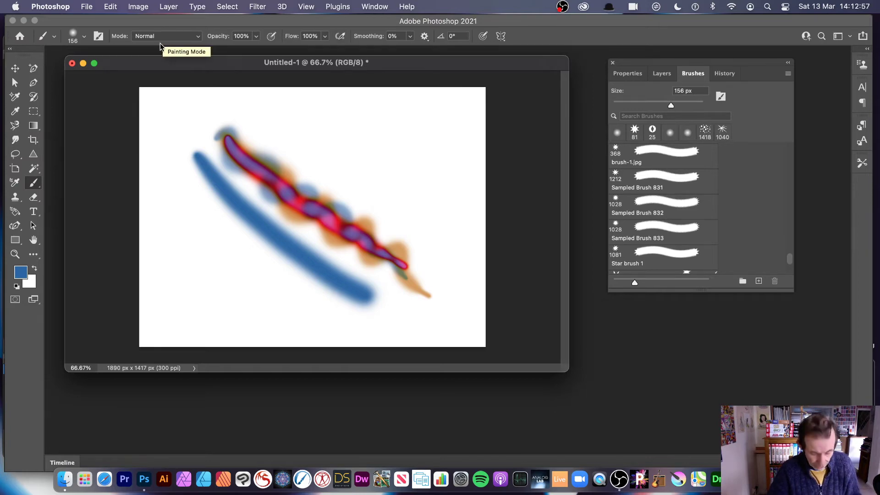
{"action": "key", "text": "super+z"}
Step: Create a new layer named Layer 1
{"action": "left_click", "coordinate": [166, 6]}
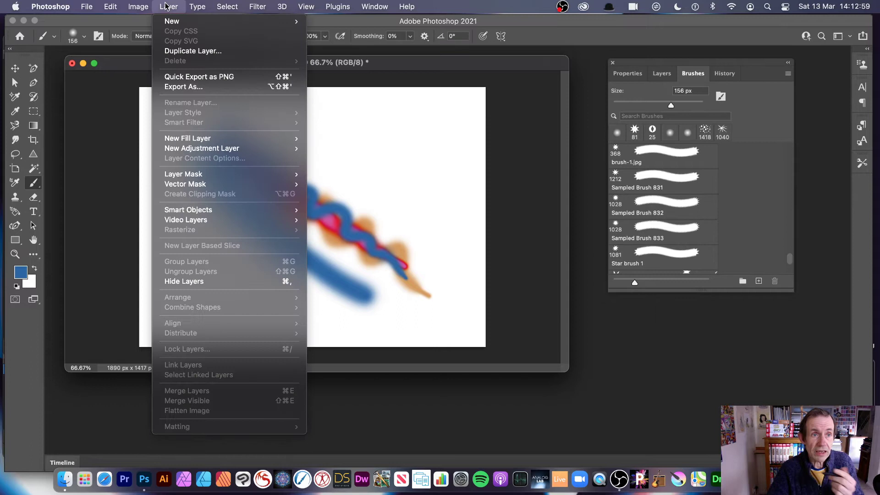
{"action": "mouse_move", "coordinate": [169, 21]}
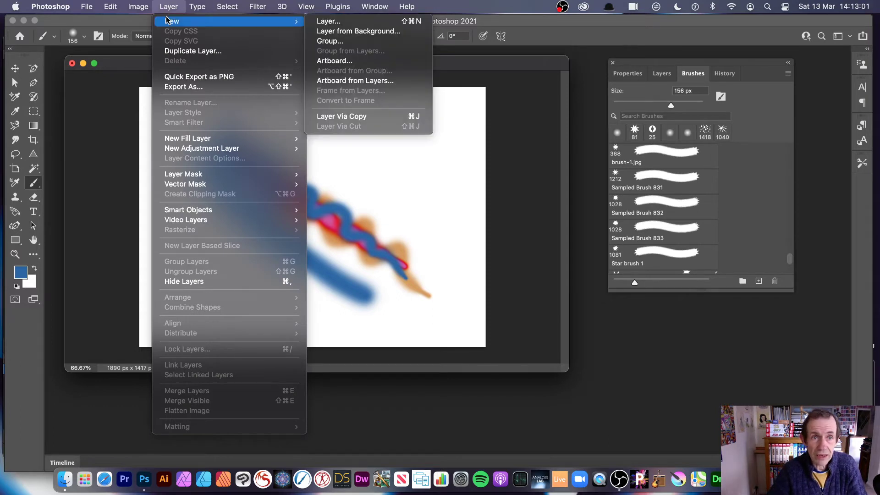
{"action": "left_click", "coordinate": [353, 23]}
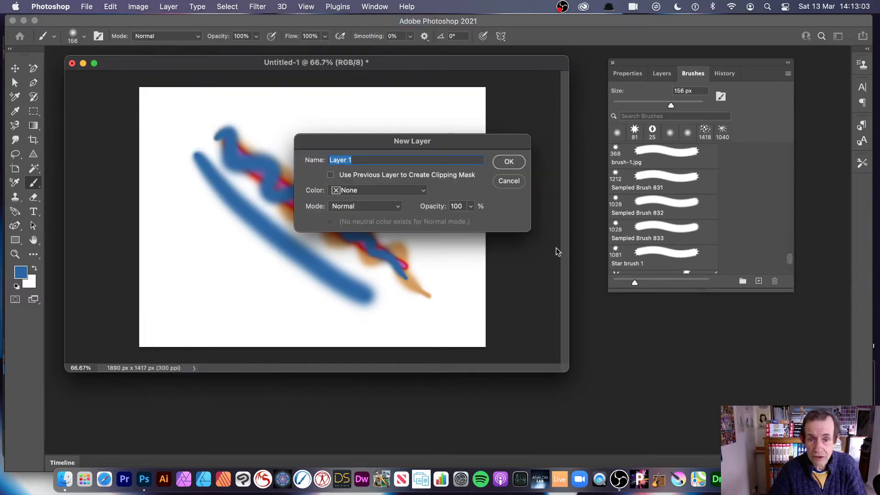
{"action": "left_click", "coordinate": [508, 163]}
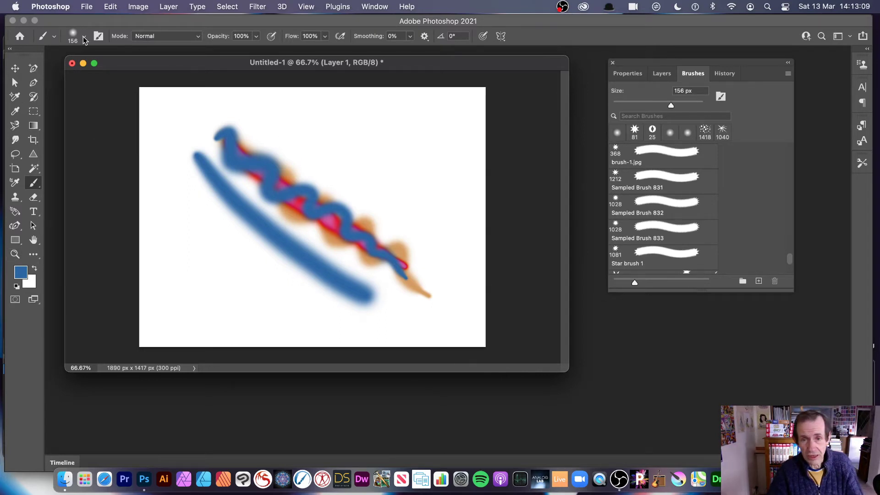
Step: Paint a wavy blue stroke on Layer 1 and move it up and left
{"action": "mouse_move", "coordinate": [314, 125]}
{"action": "left_mouse_down"}
{"action": "mouse_move", "coordinate": [361, 137]}
{"action": "mouse_move", "coordinate": [359, 165]}
{"action": "mouse_move", "coordinate": [402, 173]}
{"action": "mouse_move", "coordinate": [404, 201]}
{"action": "mouse_move", "coordinate": [444, 199]}
{"action": "mouse_move", "coordinate": [443, 235]}
{"action": "mouse_move", "coordinate": [453, 275]}
{"action": "left_mouse_up"}
{"action": "left_click", "coordinate": [15, 68]}
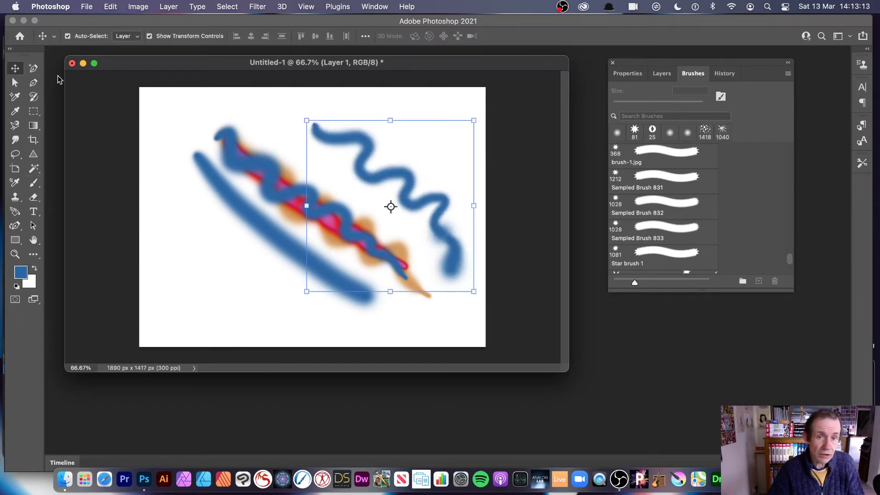
{"action": "left_click_drag", "start_coordinate": [399, 168], "coordinate": [369, 157]}
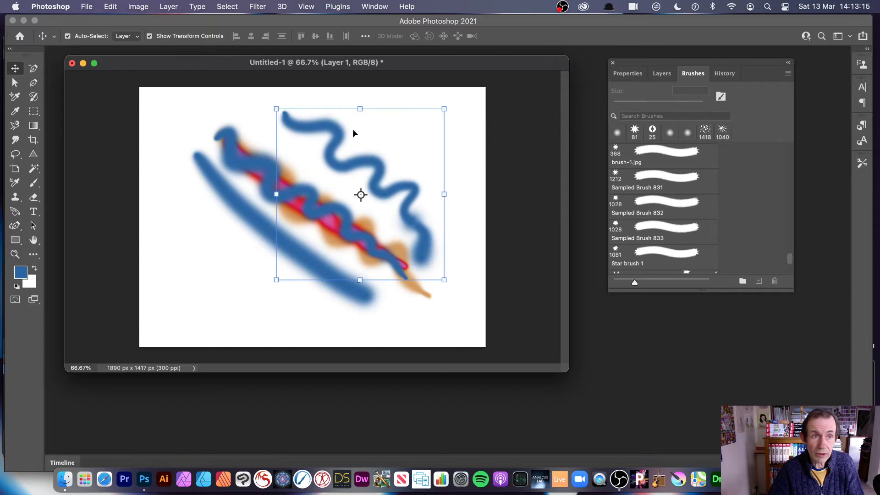
Step: Give Layer 1 a Multiply drop shadow (121°, 30 px distance, 51 px size) and add Bevel & Emboss
{"action": "left_click", "coordinate": [169, 7]}
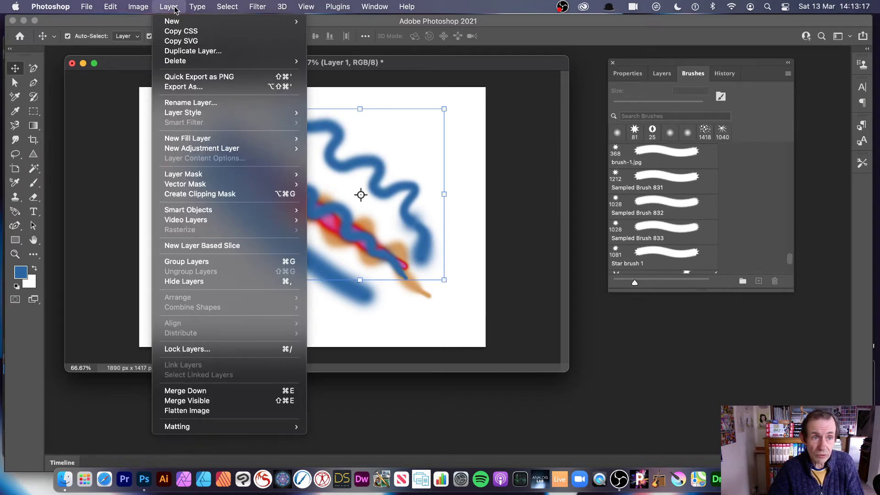
{"action": "mouse_move", "coordinate": [188, 113]}
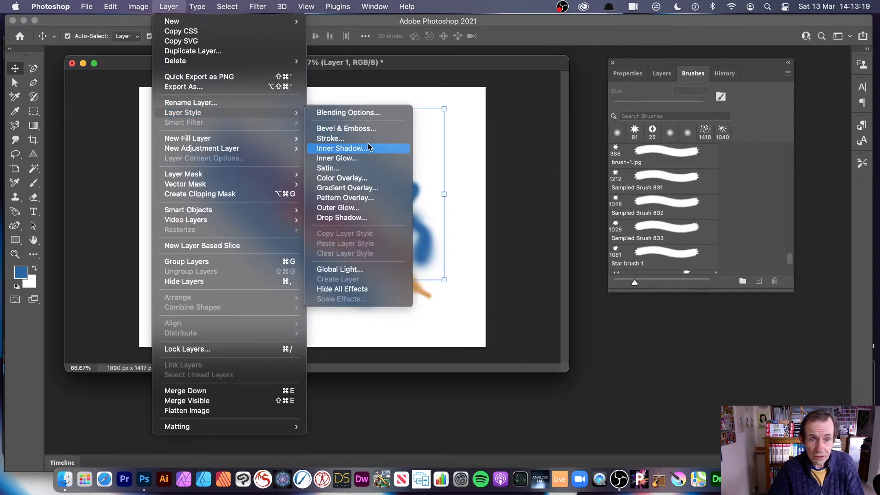
{"action": "left_click", "coordinate": [372, 218]}
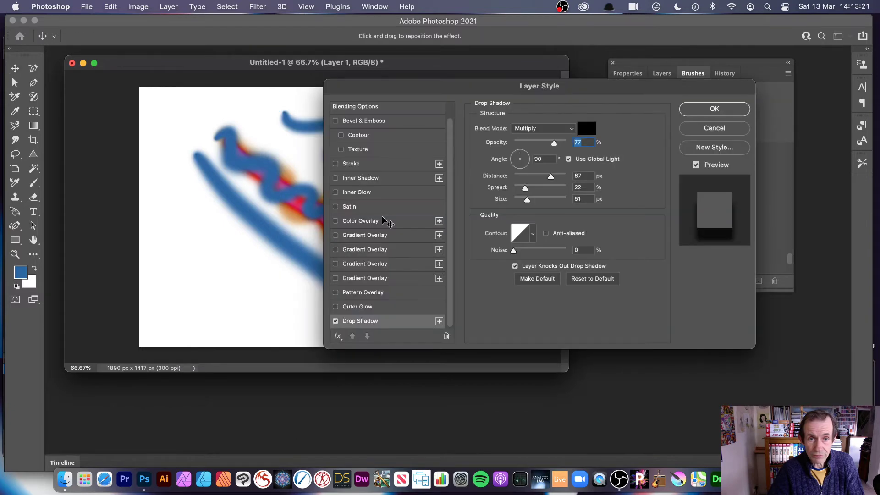
{"action": "mouse_move", "coordinate": [295, 144]}
{"action": "left_mouse_down"}
{"action": "mouse_move", "coordinate": [308, 128]}
{"action": "mouse_move", "coordinate": [299, 134]}
{"action": "left_mouse_up"}
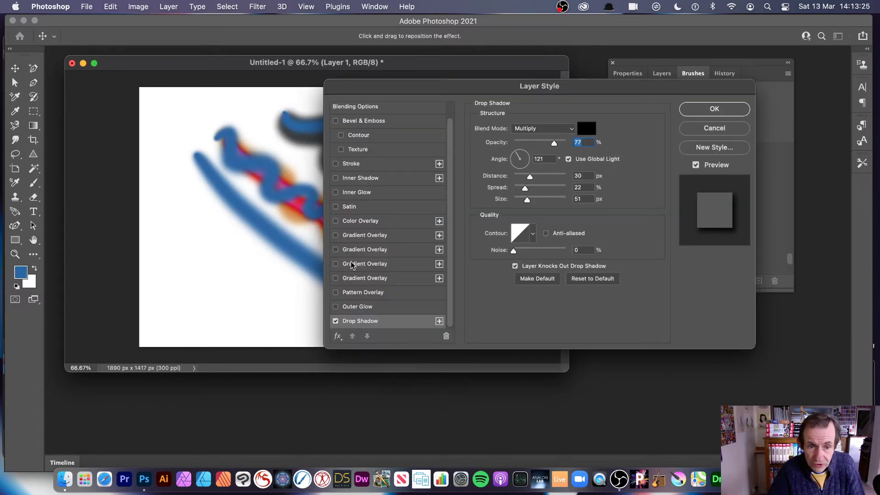
{"action": "left_click", "coordinate": [336, 121]}
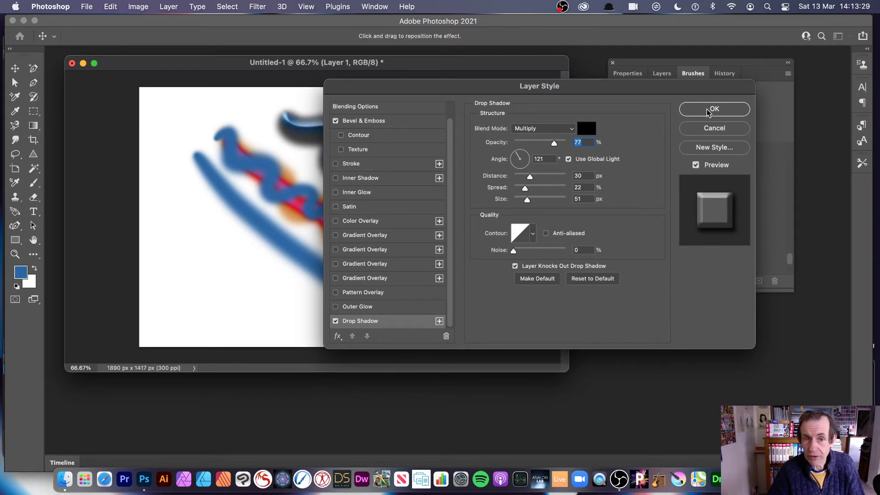
Step: Apply the bevel layer style without drop shadow and shift the wavy stroke left onto the blue stroke
{"action": "left_click", "coordinate": [335, 321]}
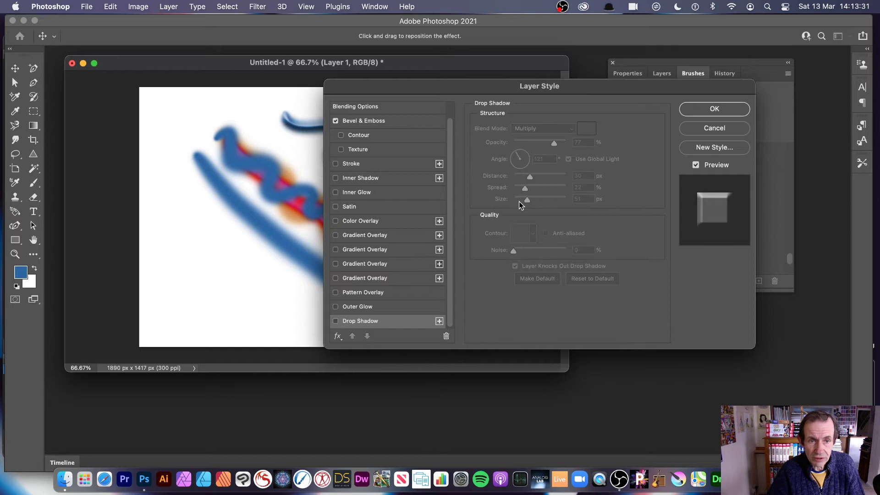
{"action": "left_click", "coordinate": [714, 108]}
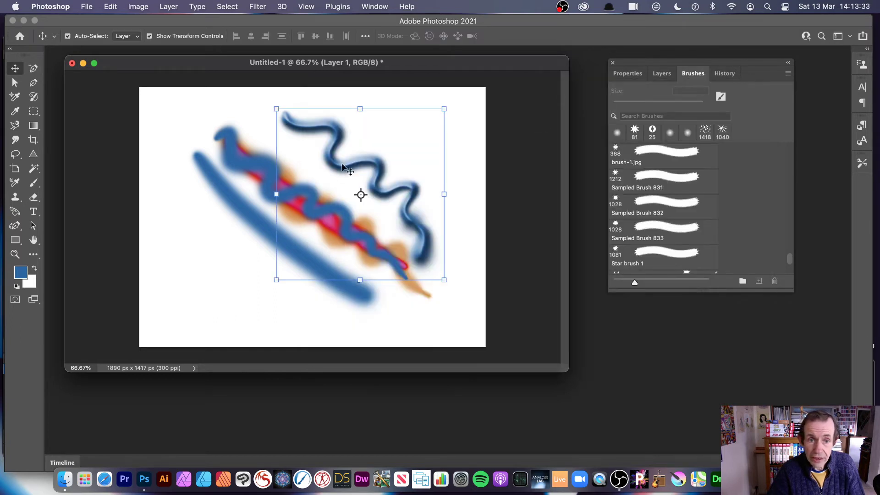
{"action": "mouse_move", "coordinate": [344, 169]}
{"action": "left_mouse_down"}
{"action": "mouse_move", "coordinate": [298, 201]}
{"action": "mouse_move", "coordinate": [312, 170]}
{"action": "left_mouse_up"}
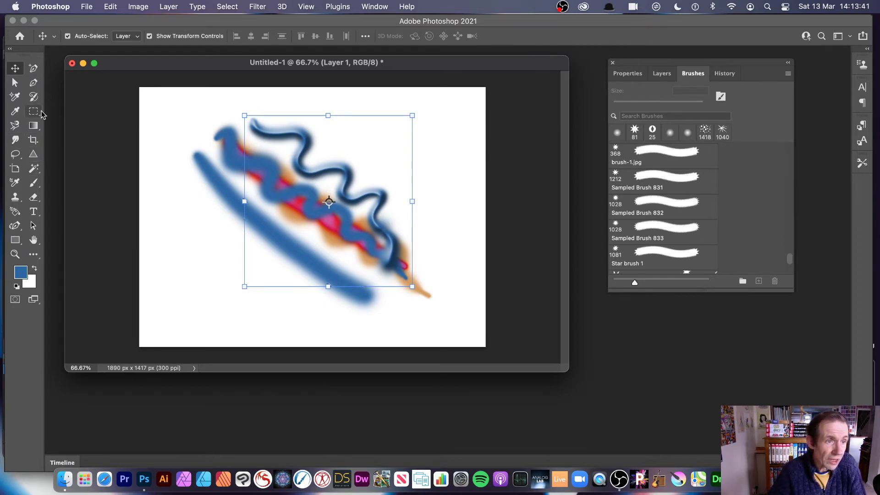
Step: Paint two more wavy blue brush strokes, then nudge Layer 1 slightly left and down
{"action": "left_click", "coordinate": [35, 184]}
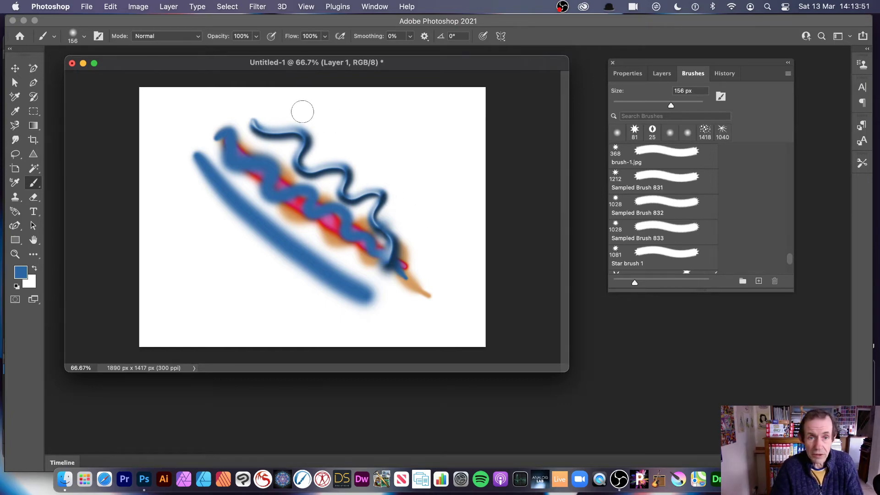
{"action": "mouse_move", "coordinate": [303, 112]}
{"action": "left_mouse_down"}
{"action": "mouse_move", "coordinate": [326, 145]}
{"action": "mouse_move", "coordinate": [353, 144]}
{"action": "mouse_move", "coordinate": [377, 174]}
{"action": "mouse_move", "coordinate": [400, 176]}
{"action": "mouse_move", "coordinate": [401, 214]}
{"action": "mouse_move", "coordinate": [424, 263]}
{"action": "left_mouse_up"}
{"action": "mouse_move", "coordinate": [333, 97]}
{"action": "left_mouse_down"}
{"action": "mouse_move", "coordinate": [428, 174]}
{"action": "mouse_move", "coordinate": [455, 263]}
{"action": "left_mouse_up"}
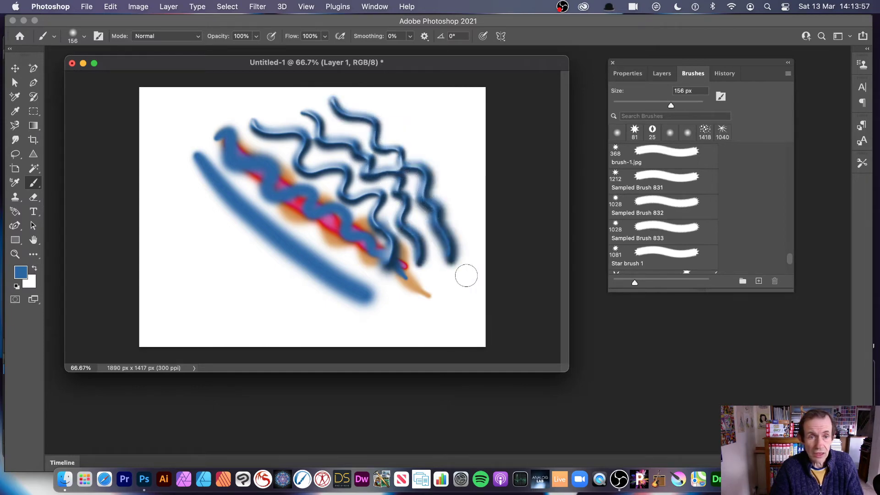
{"action": "left_click", "coordinate": [15, 69]}
{"action": "left_click_drag", "start_coordinate": [383, 145], "coordinate": [371, 161]}
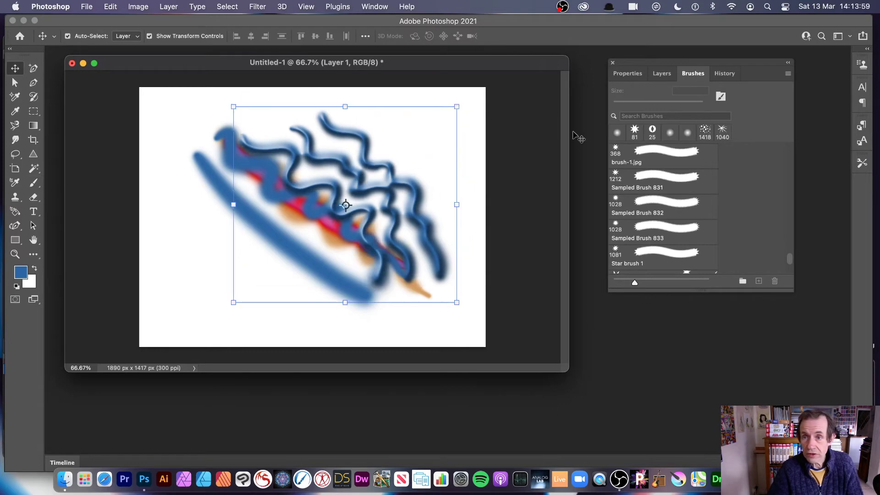
Step: Option-drag to duplicate Layer 1 and set the copy's blend mode to Difference
{"action": "left_click", "coordinate": [663, 75]}
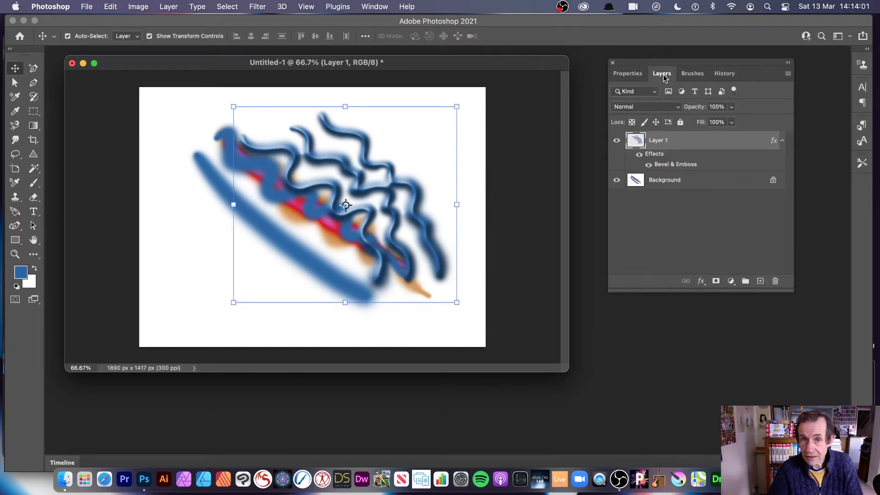
{"action": "left_click", "coordinate": [373, 7]}
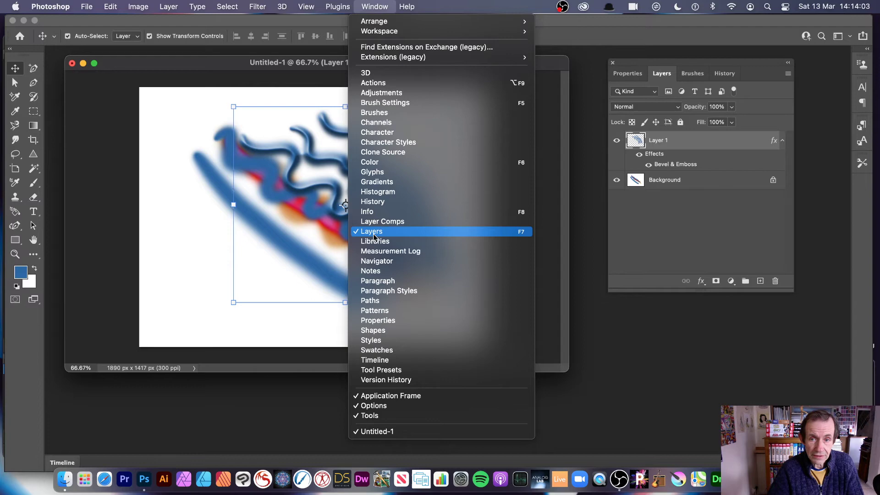
{"action": "left_click", "coordinate": [667, 231]}
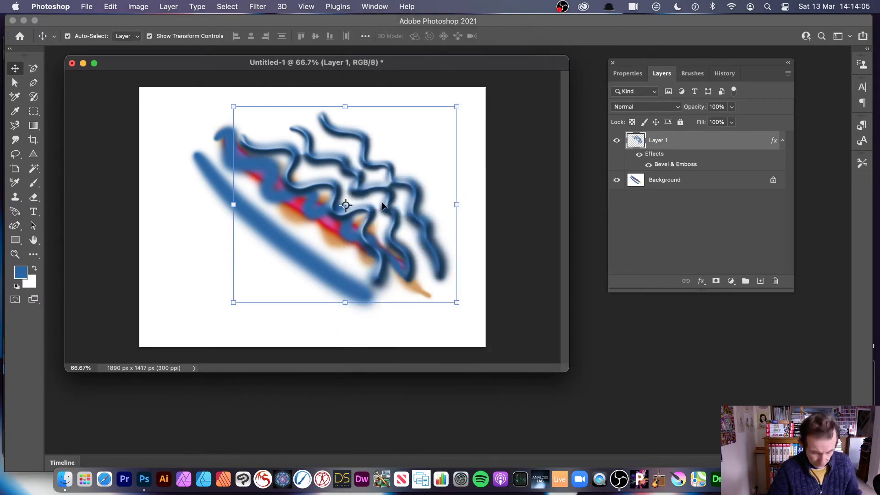
{"action": "mouse_move", "coordinate": [367, 167]}
{"action": "left_mouse_down"}
{"action": "mouse_move", "coordinate": [414, 118]}
{"action": "mouse_move", "coordinate": [397, 140]}
{"action": "left_mouse_up"}
{"action": "left_click", "coordinate": [643, 108]}
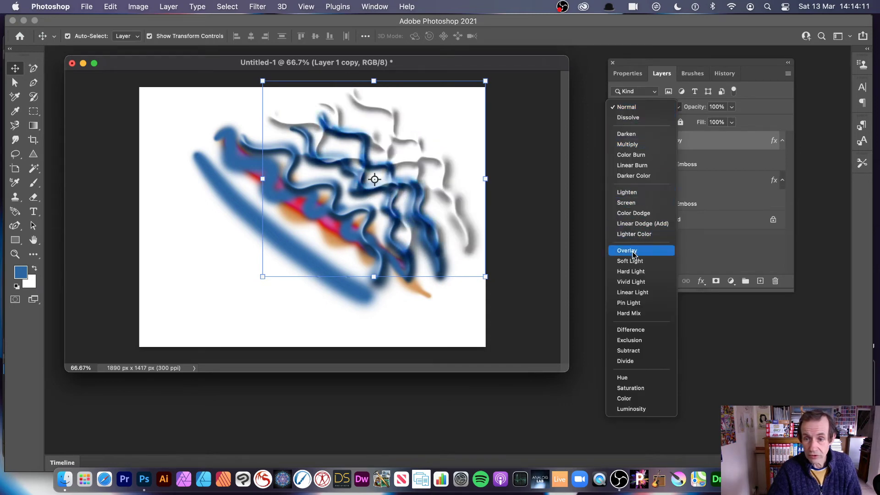
{"action": "left_click", "coordinate": [631, 330]}
Step: Shrink Layer 1 copy, centre it and rotate it about 89° with Free Transform
{"action": "left_click_drag", "start_coordinate": [420, 149], "coordinate": [391, 162]}
{"action": "left_click_drag", "start_coordinate": [457, 283], "coordinate": [388, 228]}
{"action": "left_click_drag", "start_coordinate": [411, 151], "coordinate": [400, 270]}
{"action": "key", "text": "Return"}
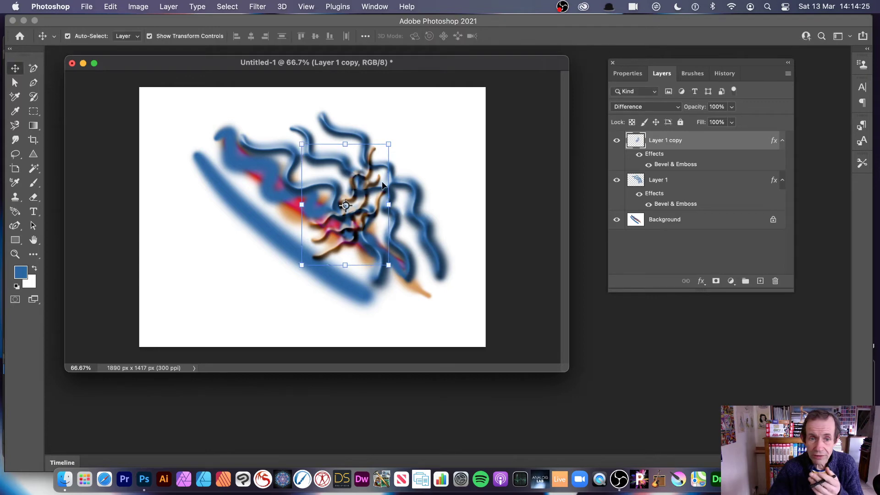
{"action": "left_click", "coordinate": [169, 7]}
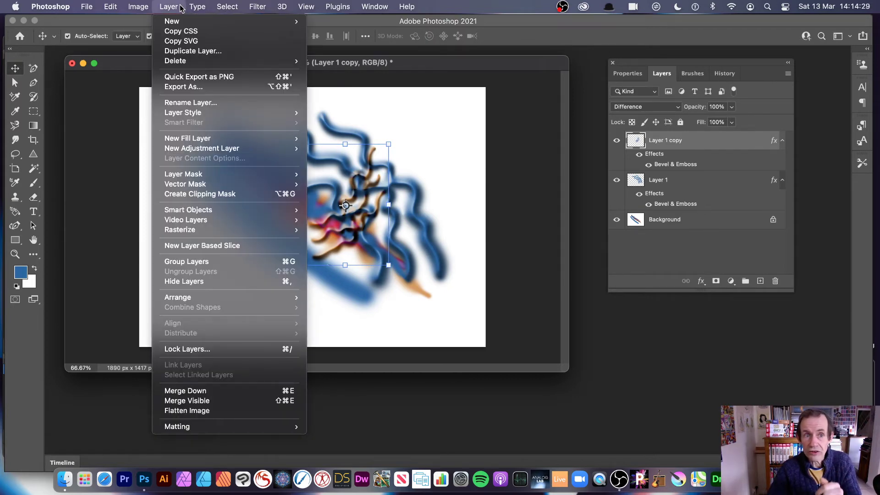
Step: Convert the copied strokes to a smart object, shift them up-left, then remove the extra stroke layers
{"action": "mouse_move", "coordinate": [195, 212]}
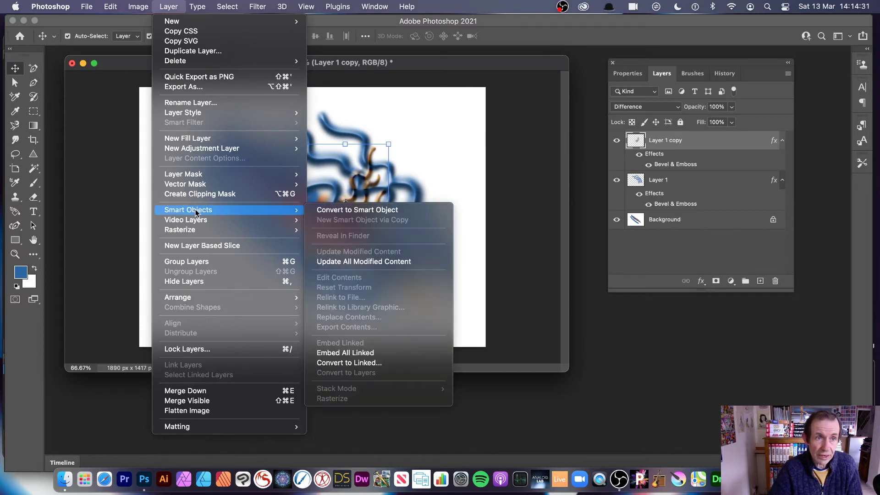
{"action": "left_click", "coordinate": [348, 210]}
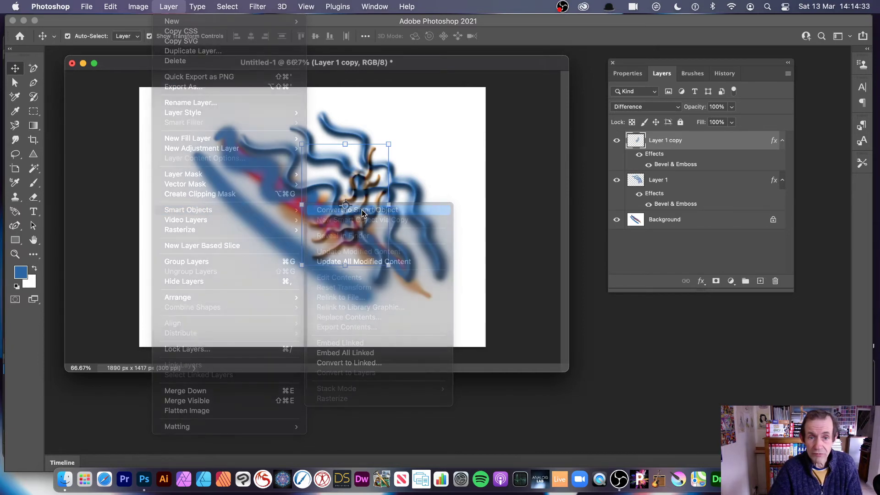
{"action": "left_click_drag", "start_coordinate": [367, 178], "coordinate": [288, 167]}
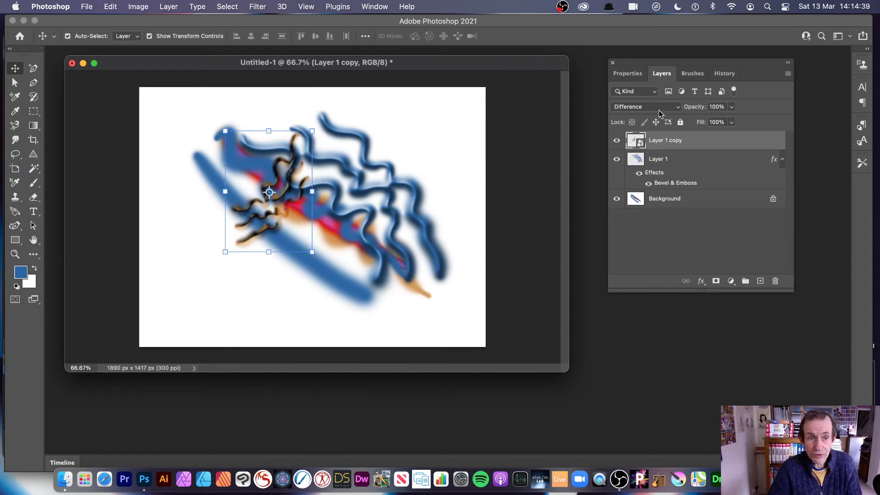
{"action": "key", "text": "super+z"}
{"action": "key", "text": "super+z"}
{"action": "key", "text": "super+z"}
{"action": "key", "text": "super+z"}
{"action": "key", "text": "super+z"}
{"action": "key", "text": "super+z"}
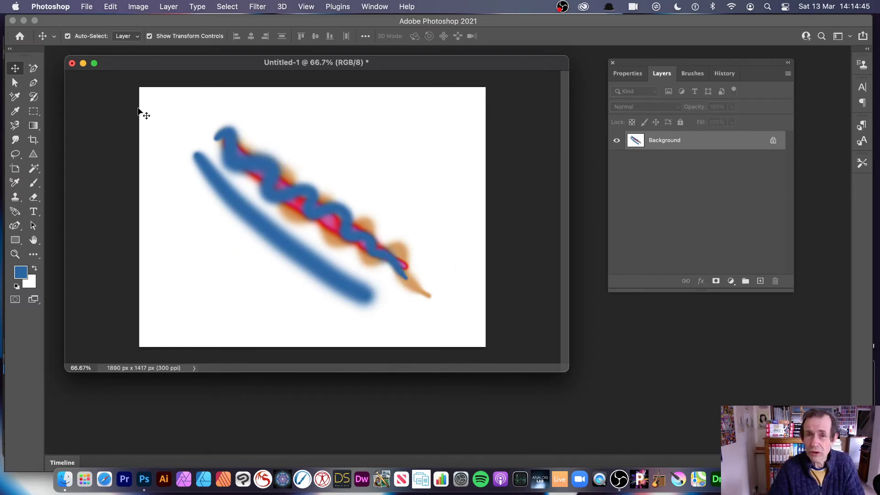
Step: Fill the Background with Black at 100% opacity and bring up the History panel
{"action": "left_click", "coordinate": [110, 7]}
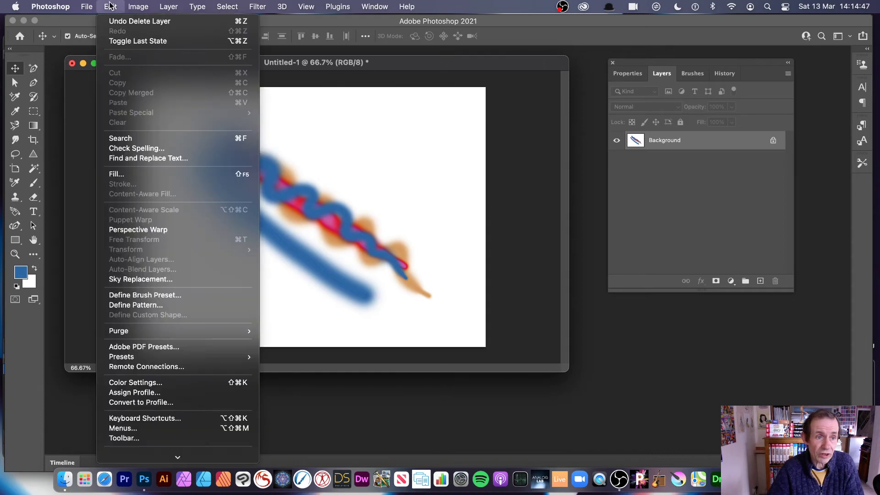
{"action": "left_click", "coordinate": [118, 176]}
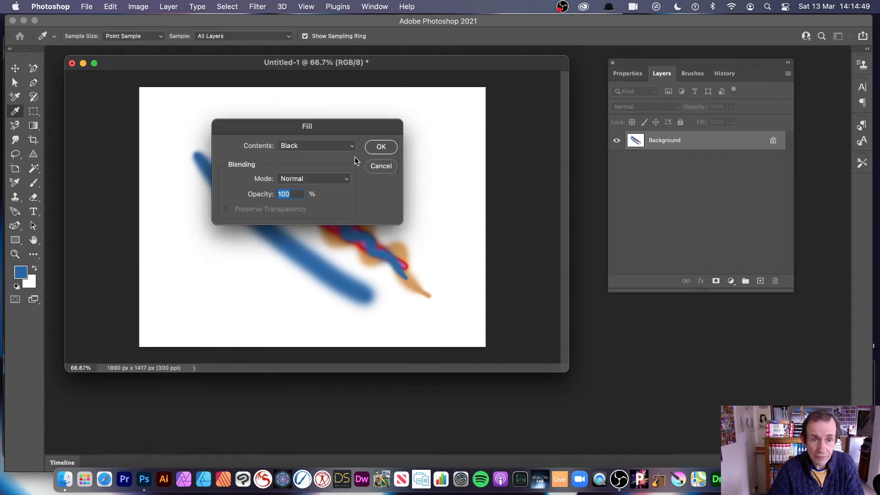
{"action": "left_click", "coordinate": [380, 147]}
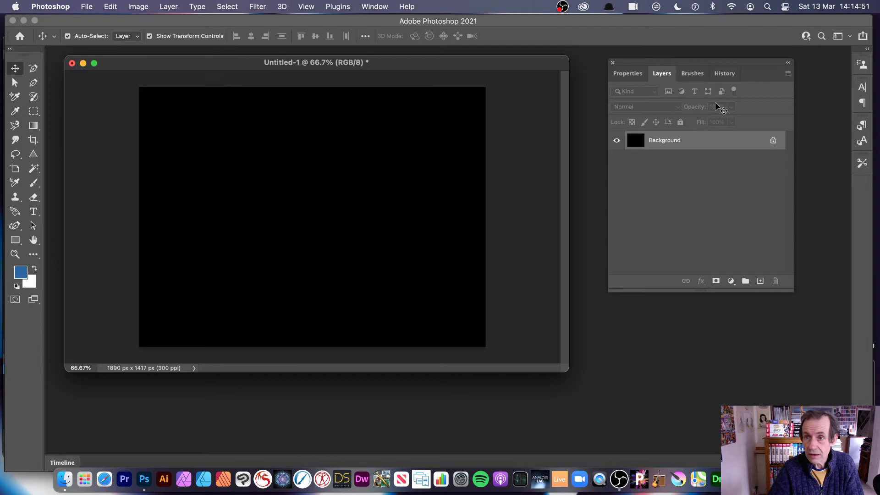
{"action": "left_click", "coordinate": [726, 75]}
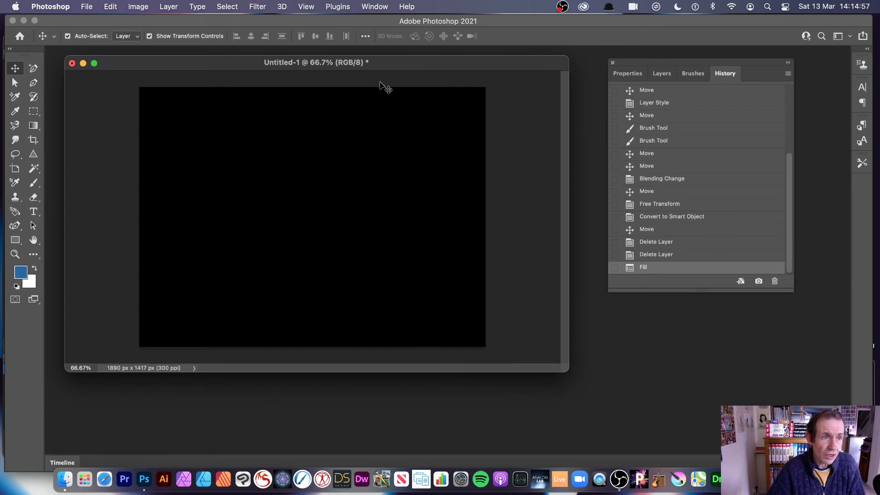
Step: Pick the Art History Brush in Normal mode, sourced from the Brush Tool state, back on Fill
{"action": "left_click", "coordinate": [34, 99]}
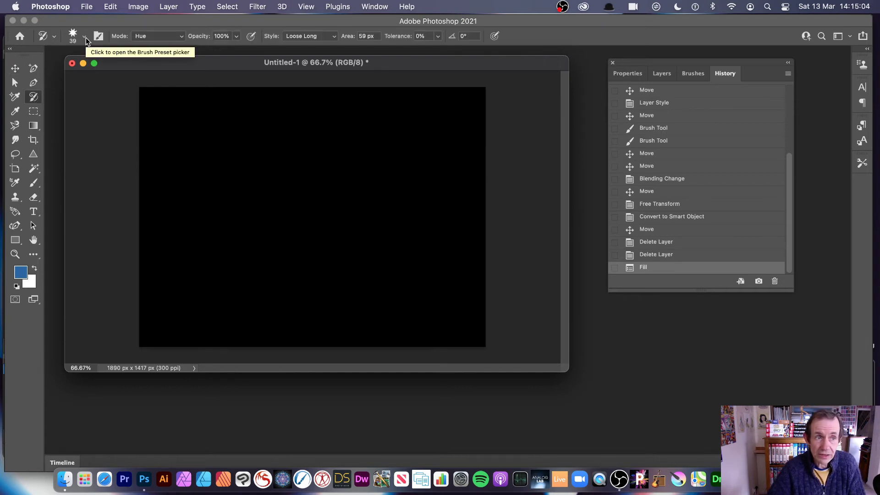
{"action": "left_click", "coordinate": [164, 37]}
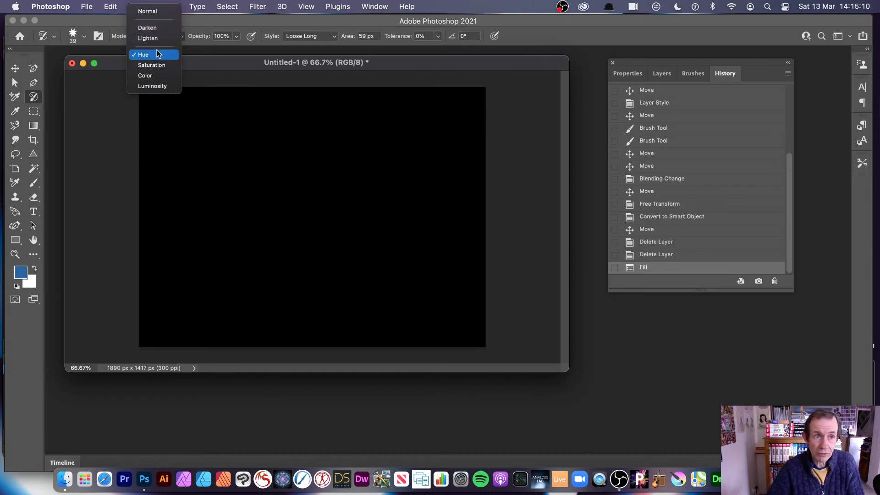
{"action": "left_click", "coordinate": [155, 11]}
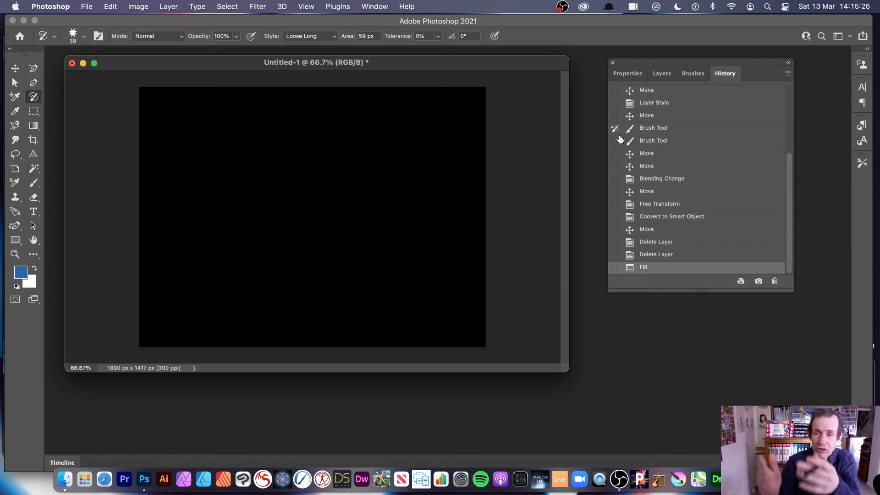
{"action": "left_click", "coordinate": [656, 131]}
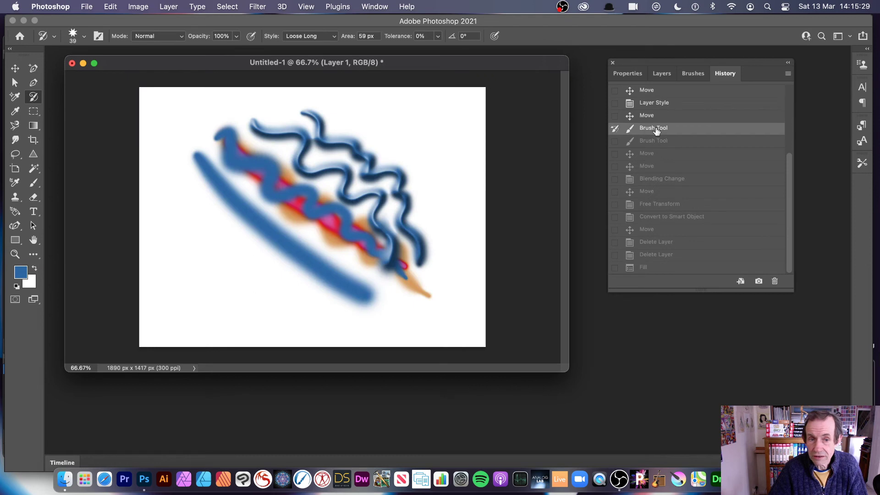
{"action": "left_click", "coordinate": [652, 271]}
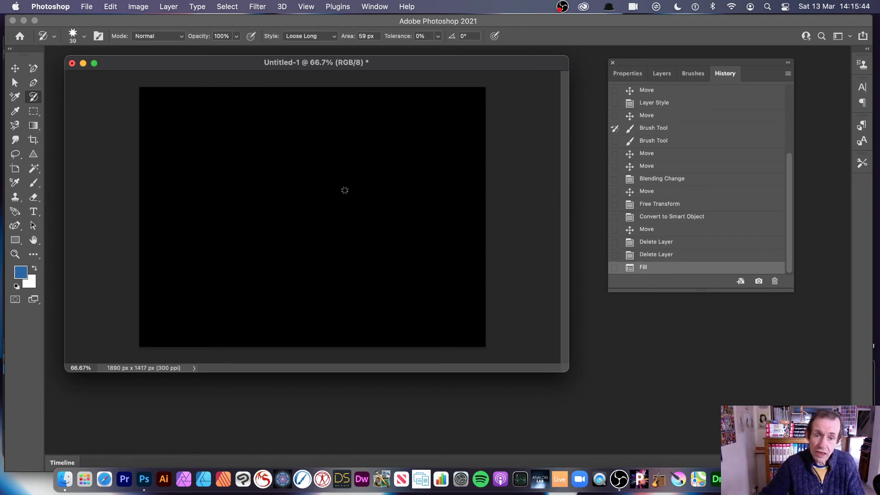
Step: Paint Art History strokes across the black canvas, then more in Darken mode
{"action": "mouse_move", "coordinate": [323, 171]}
{"action": "left_mouse_down"}
{"action": "mouse_move", "coordinate": [296, 209]}
{"action": "mouse_move", "coordinate": [417, 174]}
{"action": "mouse_move", "coordinate": [293, 220]}
{"action": "left_mouse_up"}
{"action": "left_click", "coordinate": [149, 36]}
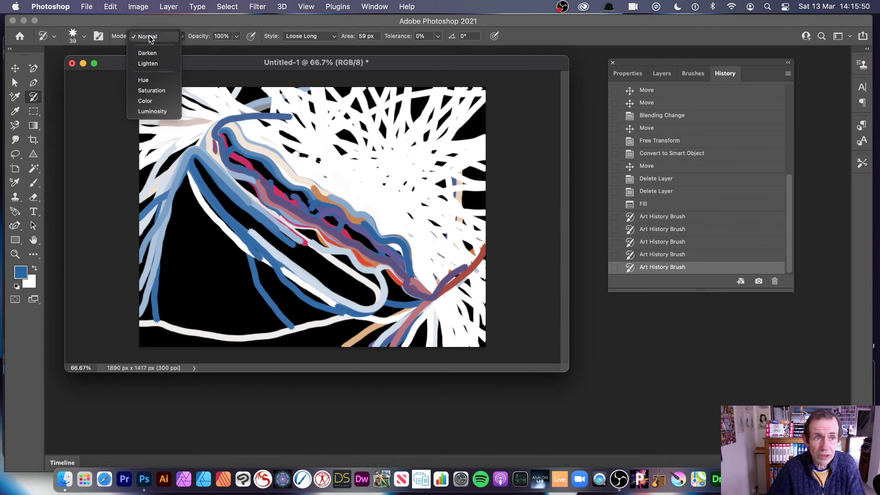
{"action": "left_click", "coordinate": [149, 52]}
{"action": "left_click_drag", "start_coordinate": [312, 174], "coordinate": [370, 199]}
{"action": "left_click_drag", "start_coordinate": [380, 164], "coordinate": [374, 178]}
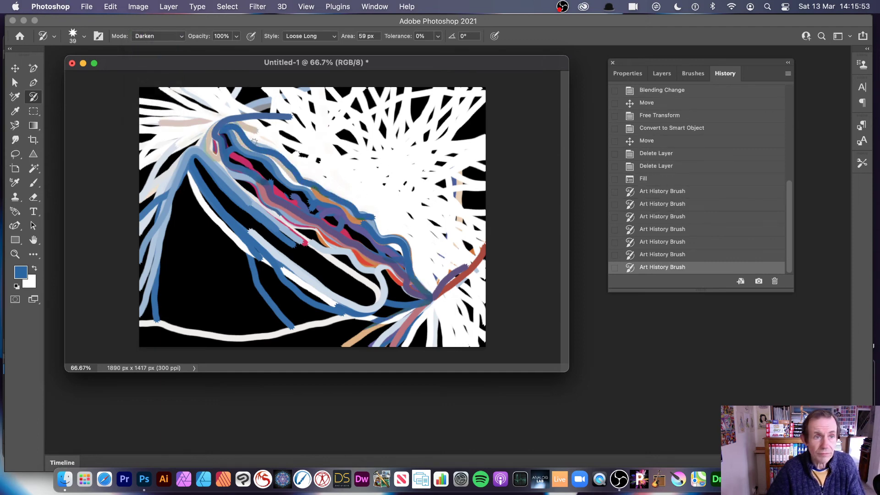
Step: Add a horizontal Art History stroke in Lighten mode, then another in Hue mode
{"action": "left_click", "coordinate": [149, 35]}
{"action": "left_click", "coordinate": [149, 46]}
{"action": "mouse_move", "coordinate": [280, 256]}
{"action": "left_mouse_down"}
{"action": "mouse_move", "coordinate": [293, 247]}
{"action": "mouse_move", "coordinate": [275, 242]}
{"action": "mouse_move", "coordinate": [376, 256]}
{"action": "left_mouse_up"}
{"action": "left_click", "coordinate": [158, 36]}
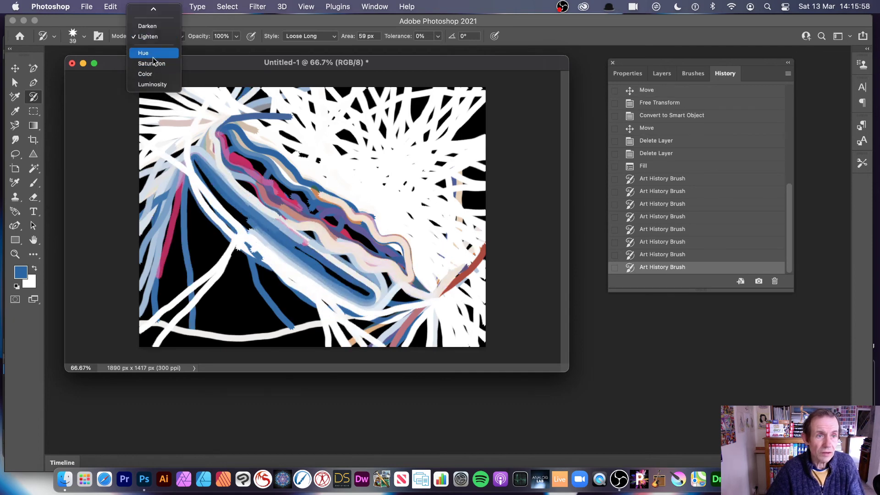
{"action": "left_click", "coordinate": [149, 59]}
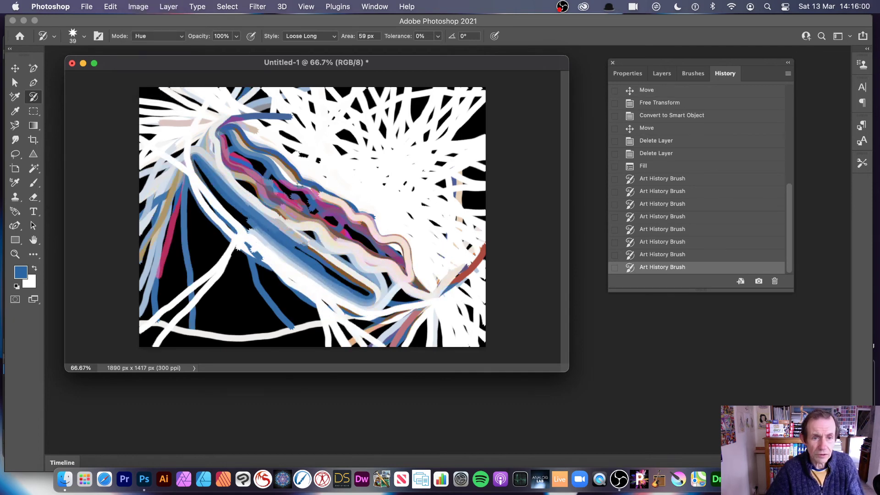
{"action": "mouse_move", "coordinate": [262, 211]}
{"action": "left_mouse_down"}
{"action": "mouse_move", "coordinate": [268, 251]}
{"action": "mouse_move", "coordinate": [237, 257]}
{"action": "mouse_move", "coordinate": [230, 217]}
{"action": "mouse_move", "coordinate": [303, 238]}
{"action": "left_mouse_up"}
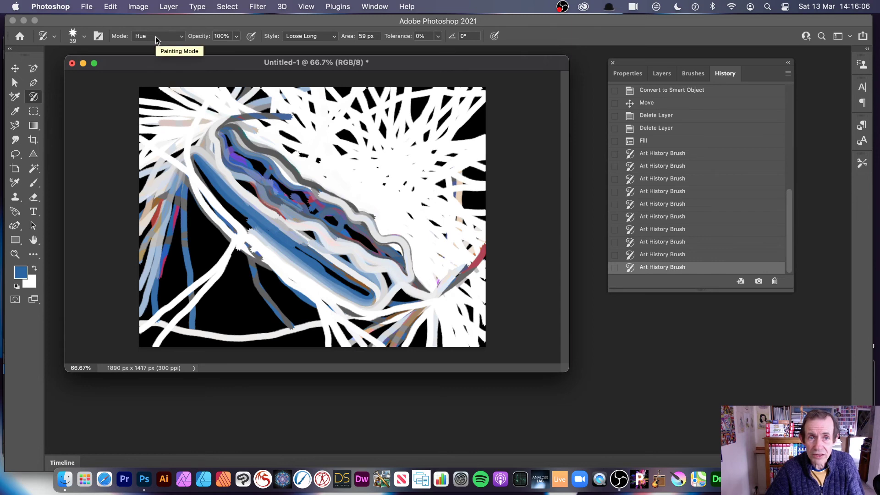
{"action": "left_click", "coordinate": [111, 7]}
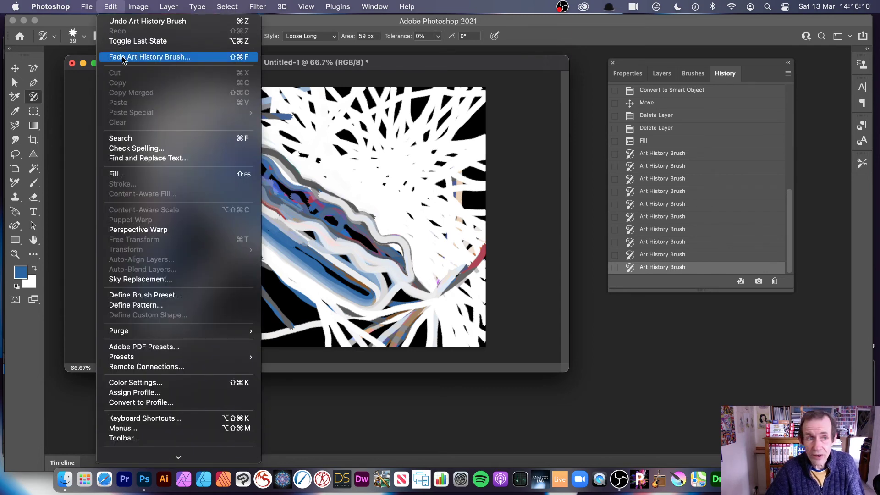
Step: Use Fade Art History Brush with the Opacity slider at 53% and apply it
{"action": "left_click", "coordinate": [160, 59]}
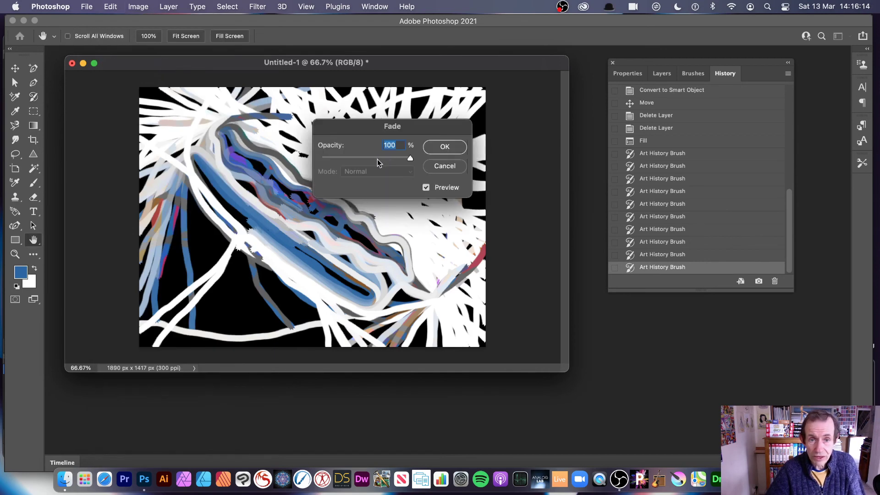
{"action": "left_click_drag", "start_coordinate": [377, 160], "coordinate": [368, 156]}
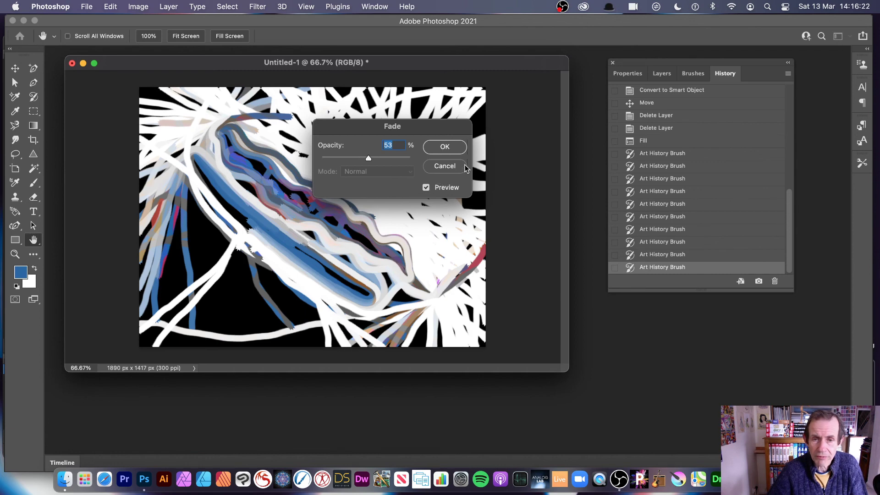
{"action": "left_click", "coordinate": [446, 147]}
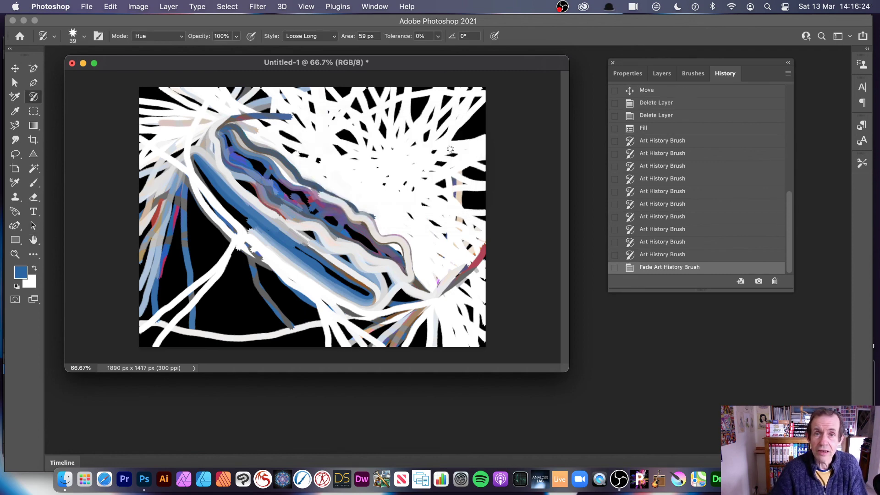
Step: Switch to the Layers panel to see only the Background layer holding the painting
{"action": "left_click", "coordinate": [663, 75]}
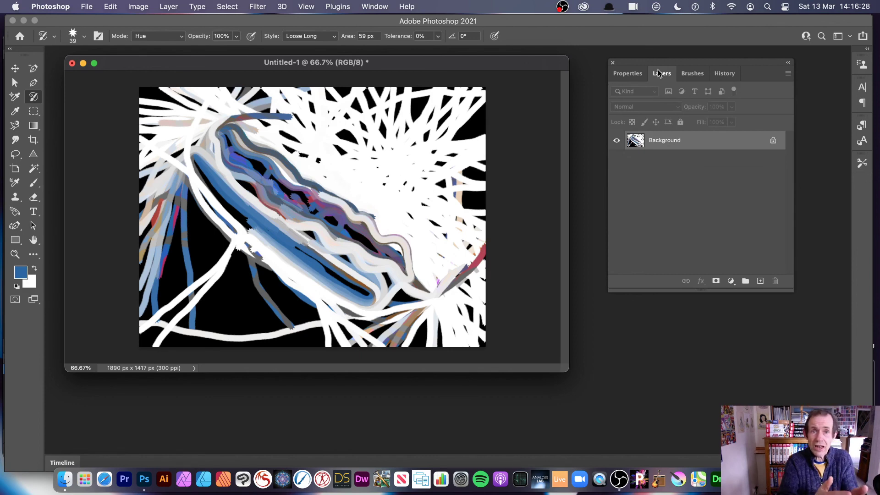